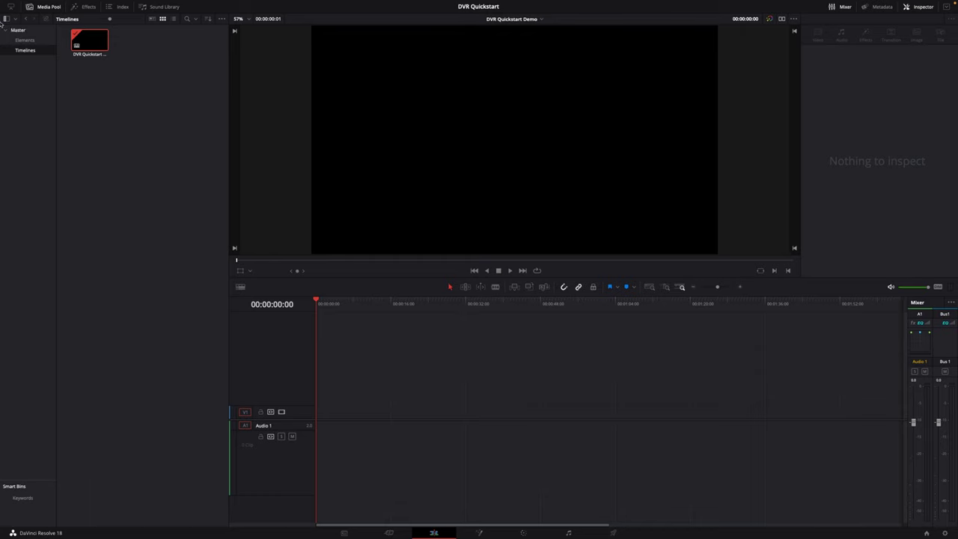
- Import the four video clips from the Elements folder into the Elements bin
left_click(36, 42)
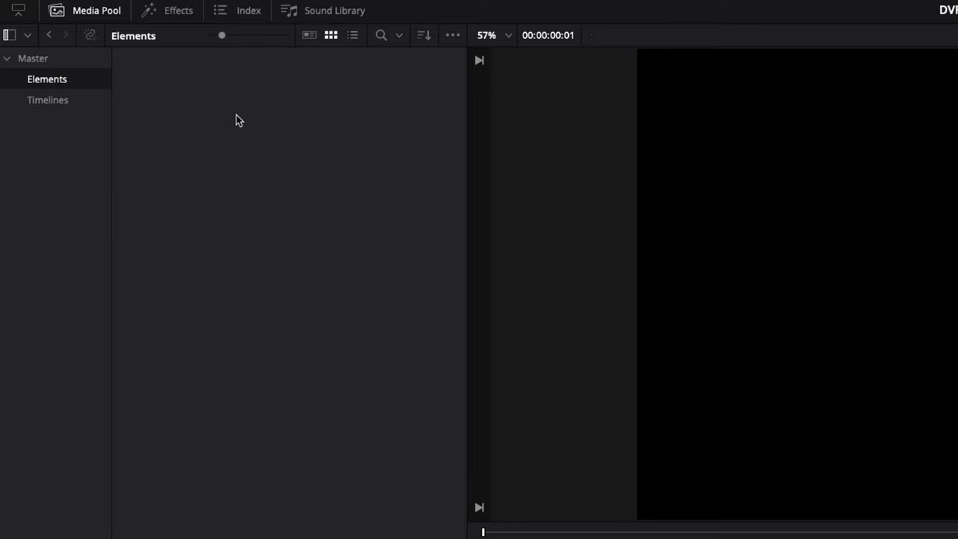
right_click(204, 193)
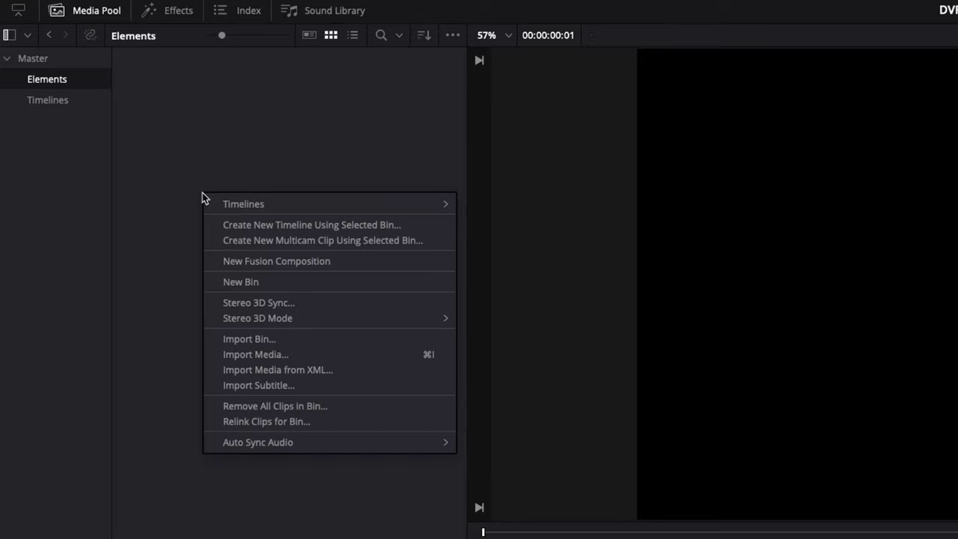
left_click(402, 356)
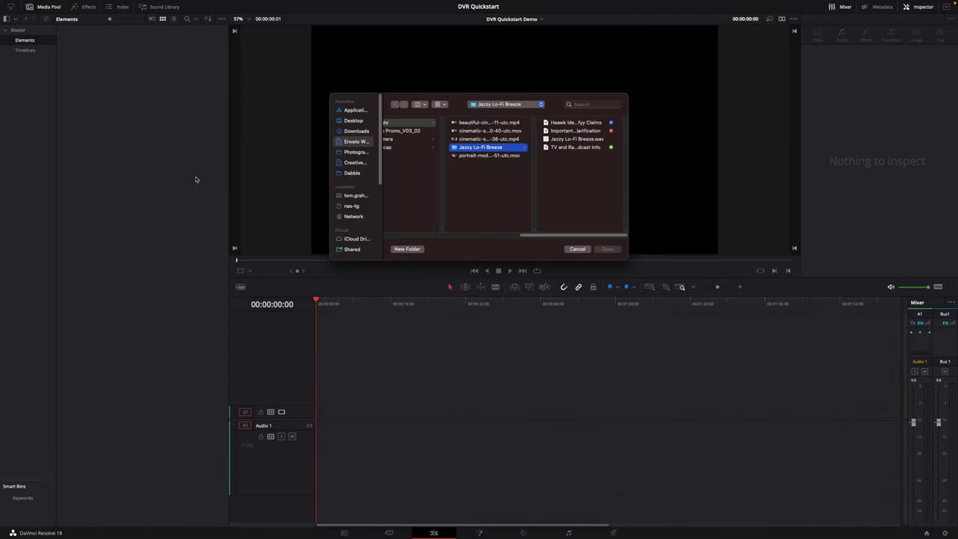
left_click(490, 155)
left_click(489, 140, "super")
left_click(480, 122, "shift")
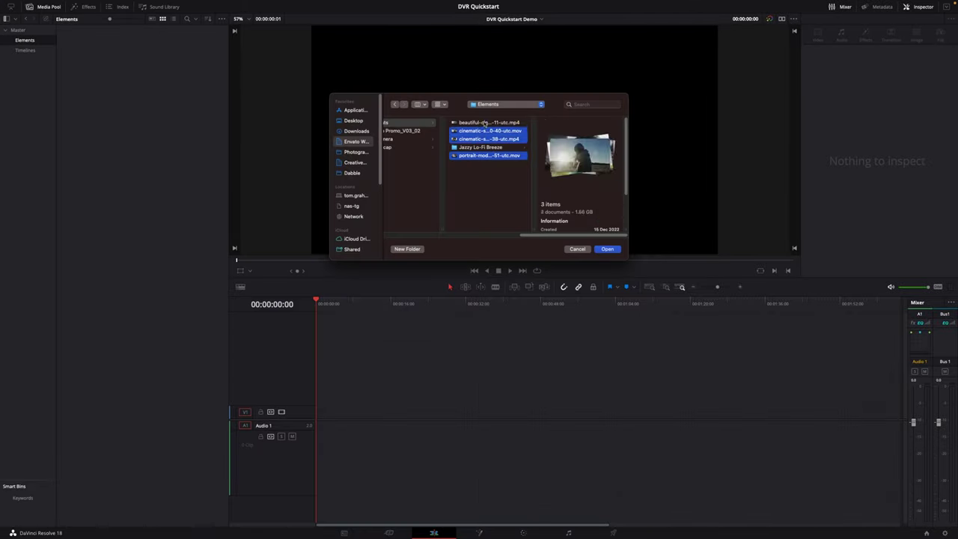
left_click(606, 249)
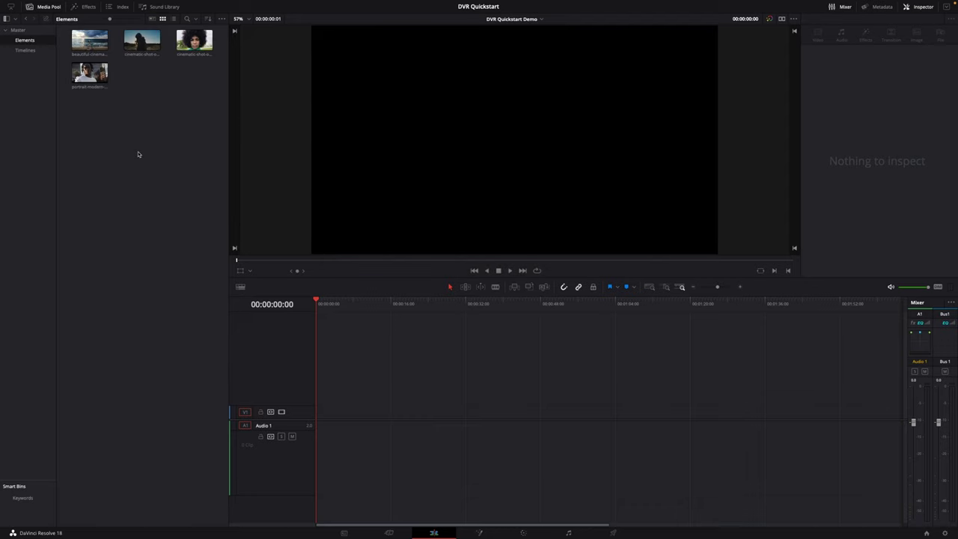
- Import the music file Jazzy Lo-Fi Breeze.wav from its subfolder into the Elements bin
key("super+i")
left_click(431, 149)
left_click(536, 125)
left_click(524, 139)
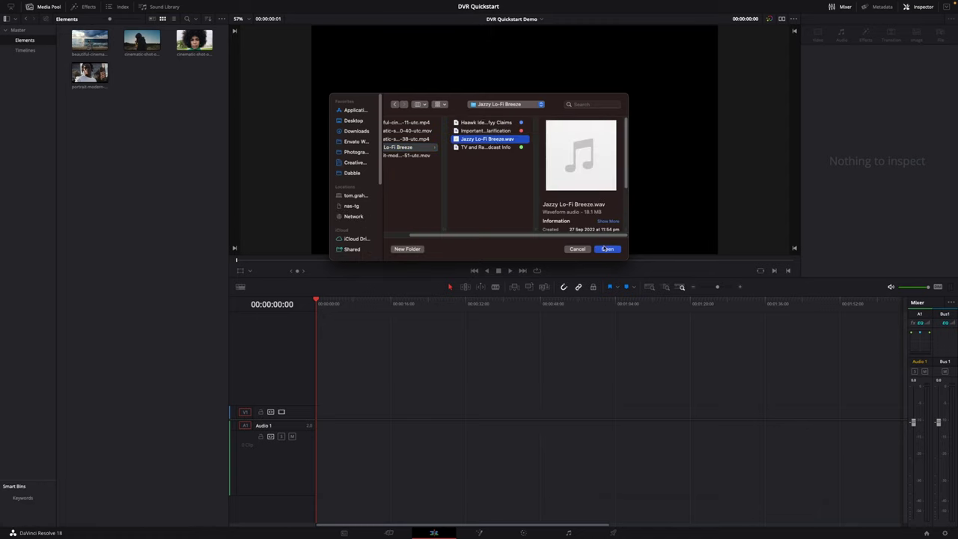
left_click(606, 248)
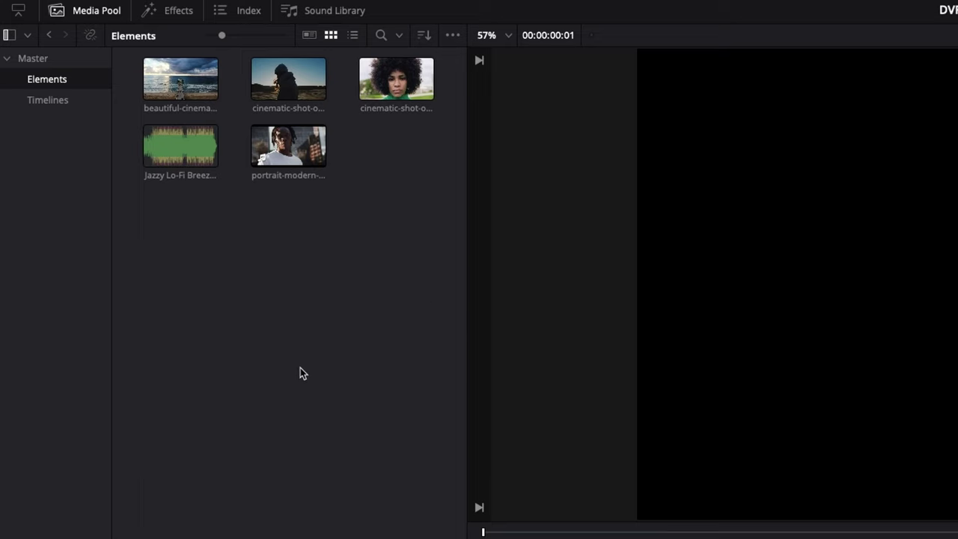
- Place all five media items from the Elements bin onto the timeline, starting on V1 and A1
left_click_drag(391, 341, 202, 89)
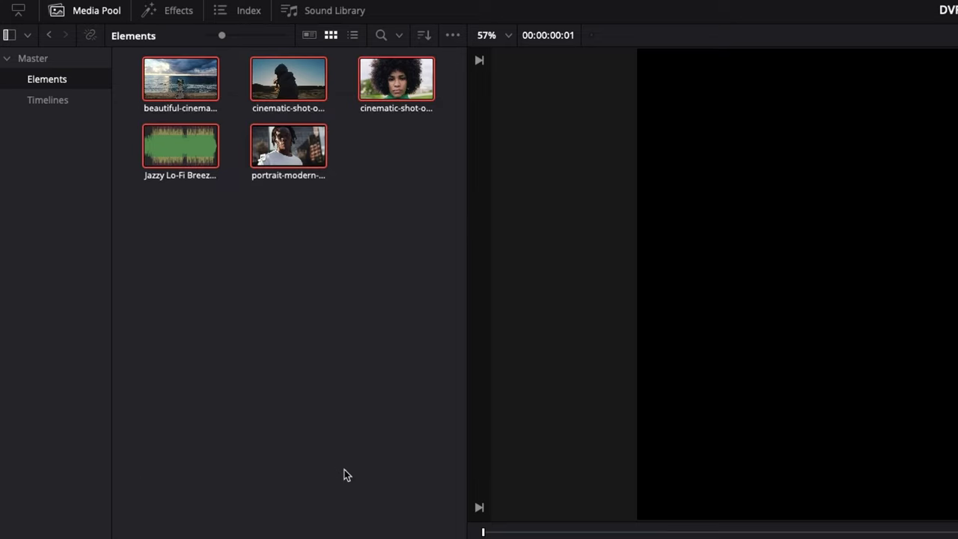
left_click(322, 155)
left_click_drag(321, 155, 320, 453)
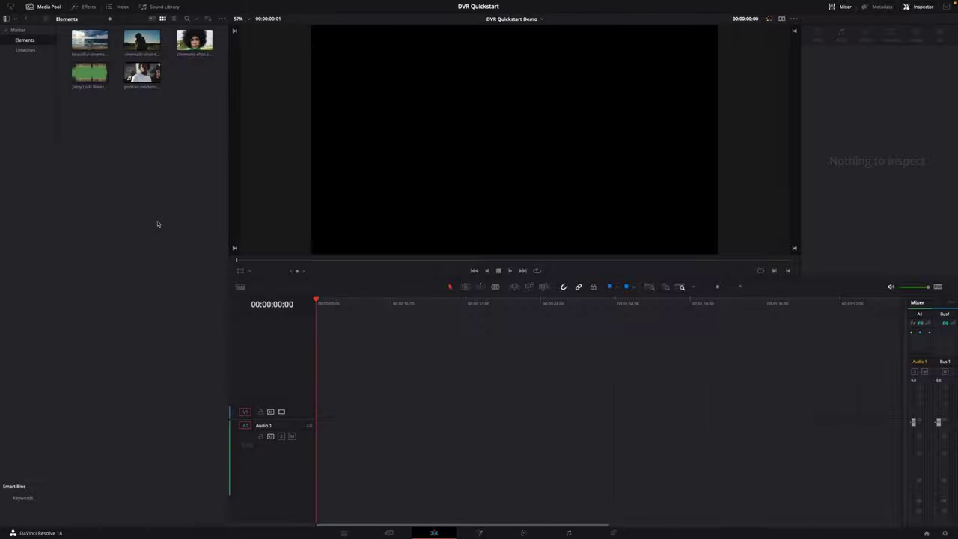
left_click_drag(175, 202, 73, 32)
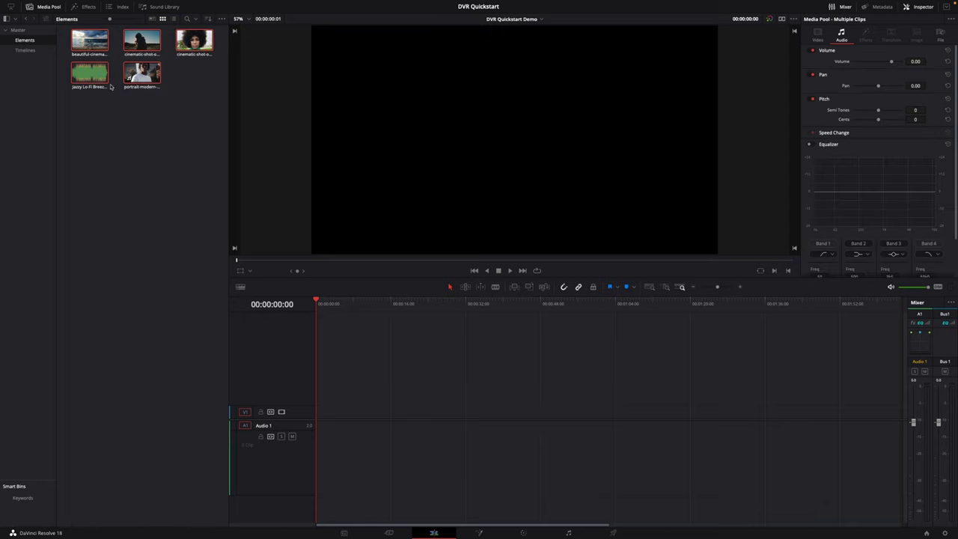
left_click(139, 109)
left_click_drag(218, 162, 74, 32)
left_click_drag(142, 72, 340, 404)
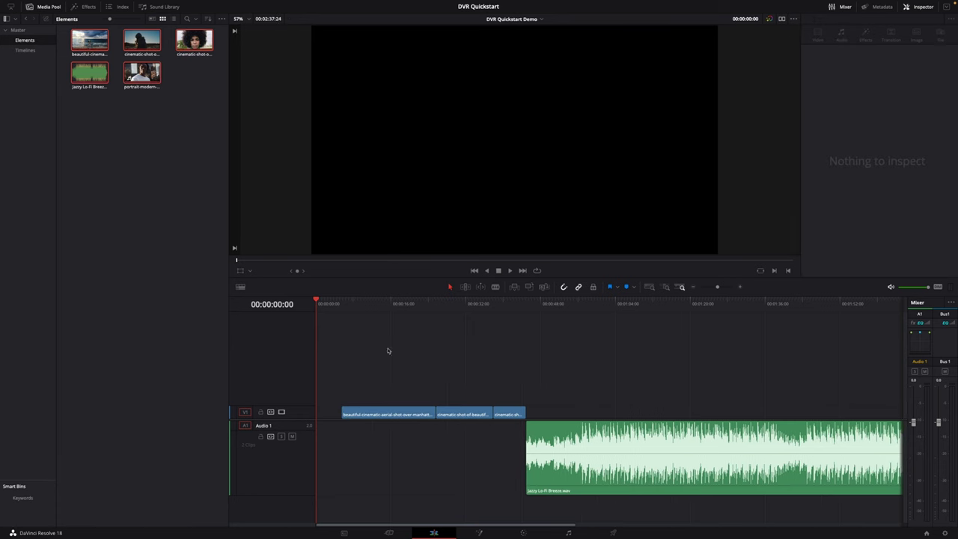
- Hide the media pool and preview the clips at several points along the whole timeline
left_click(393, 310)
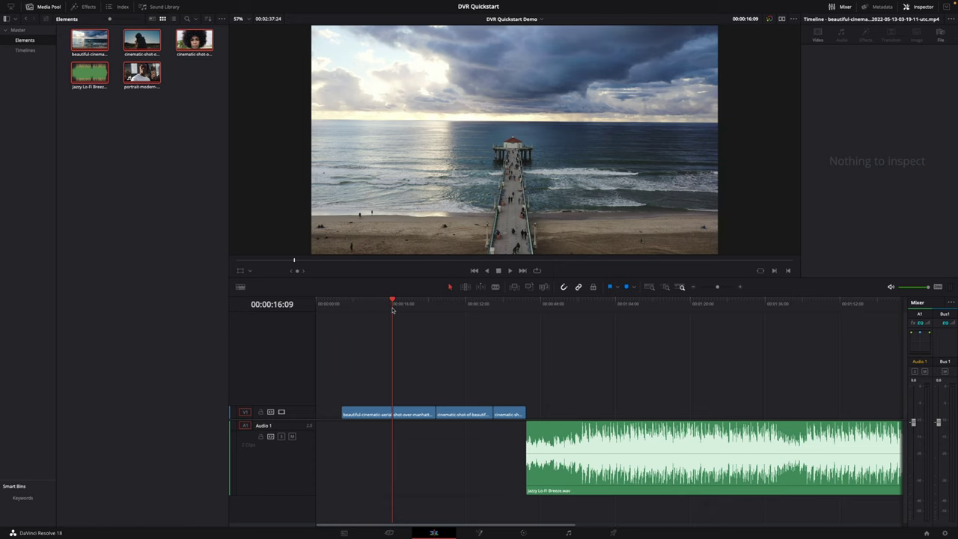
key("ctrl+minus")
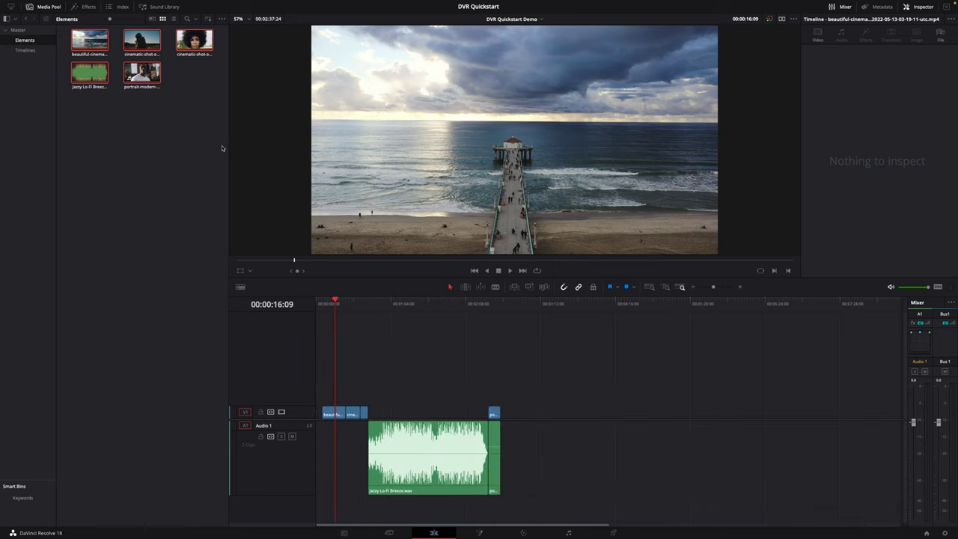
left_click(47, 6)
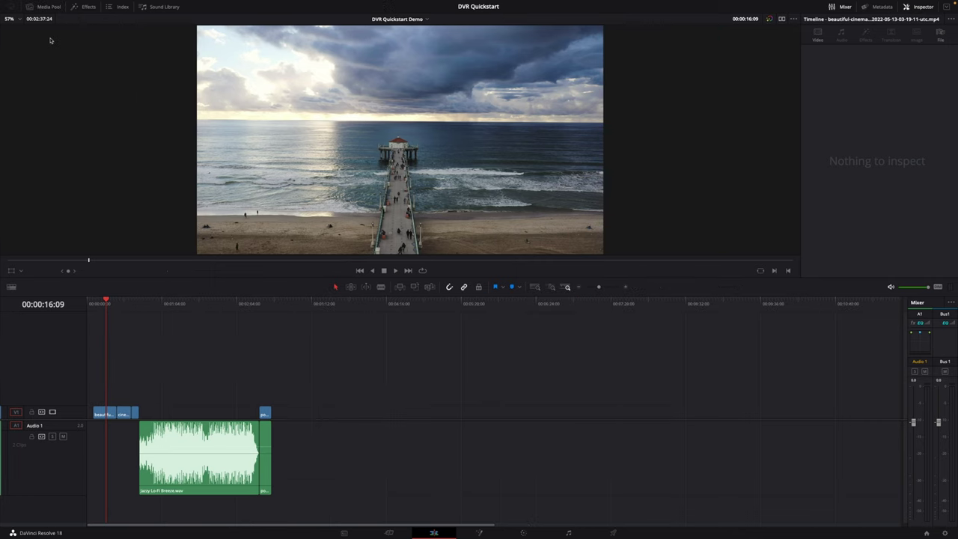
key("shift+z")
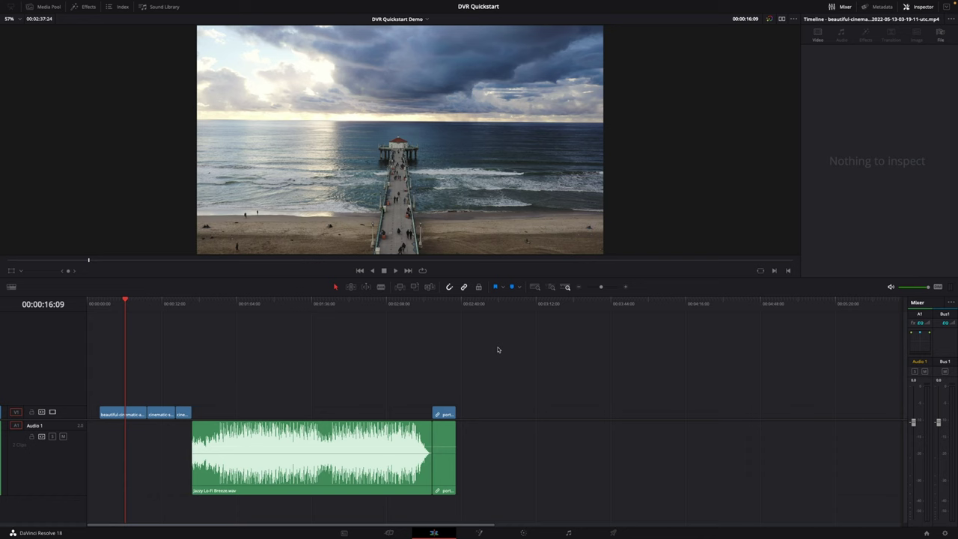
left_click_drag(155, 309, 274, 311)
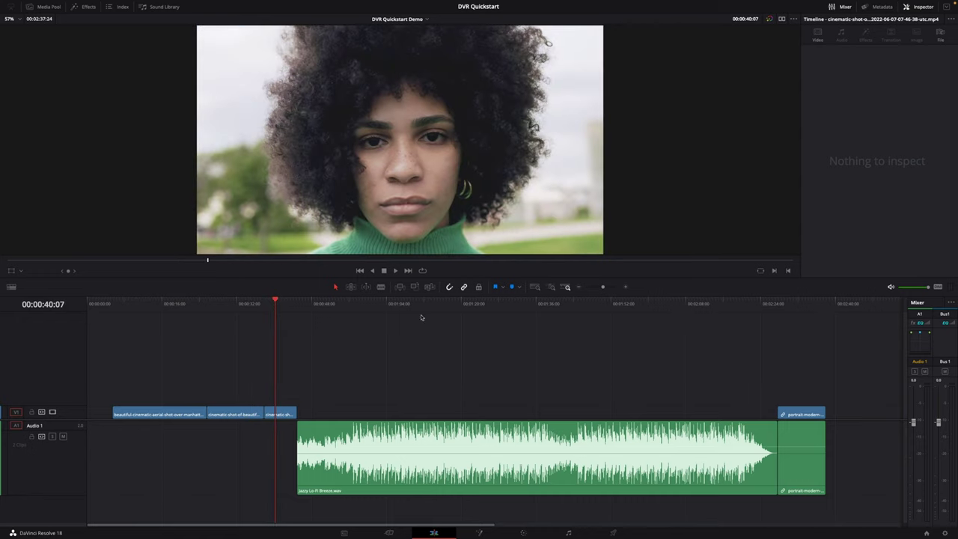
left_click(795, 306)
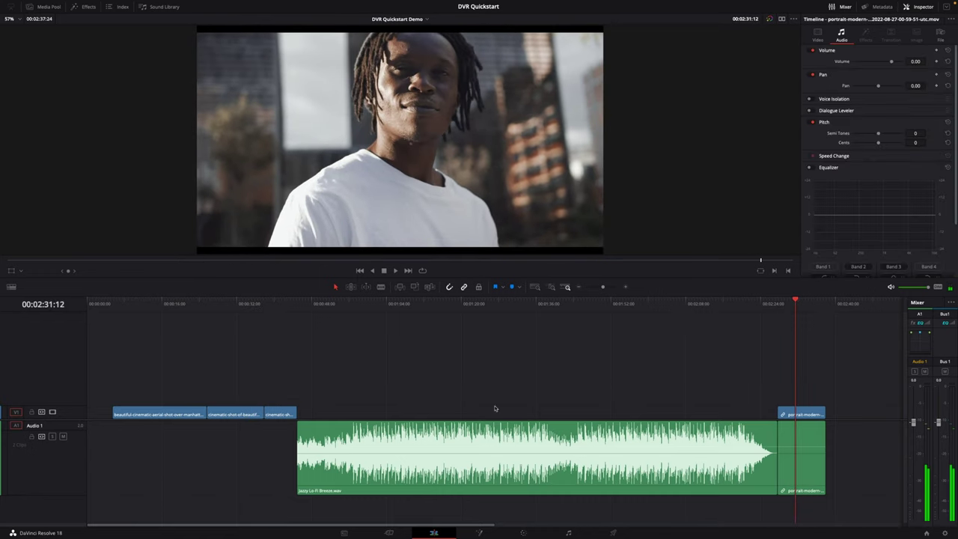
- Mute the Audio 1 track and move the Jazzy Lo-Fi Breeze clip earlier, starting beneath the first video clip at about 8 seconds
left_click(63, 436)
left_click_drag(432, 307, 484, 322)
left_click(407, 314)
left_click(547, 439)
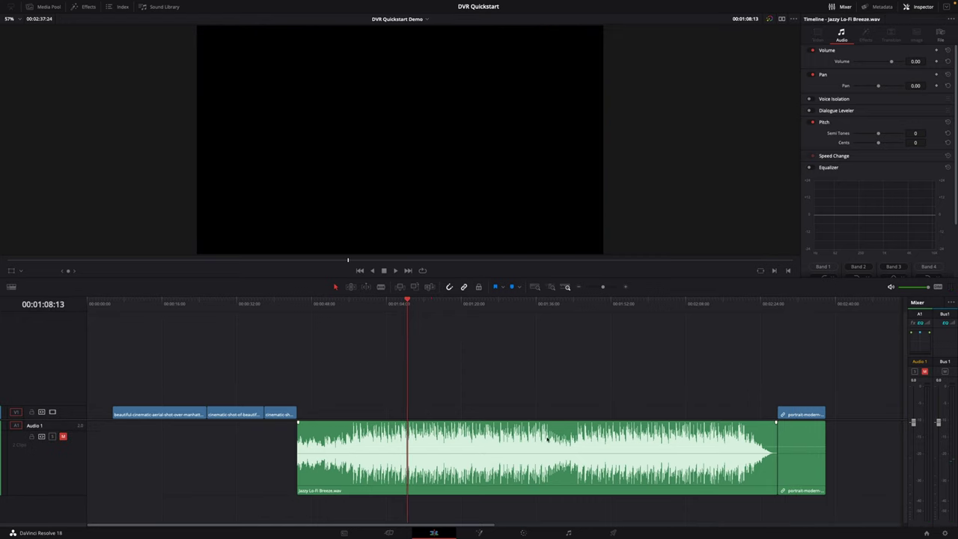
left_click_drag(554, 438, 386, 441)
left_click_drag(511, 443, 555, 351)
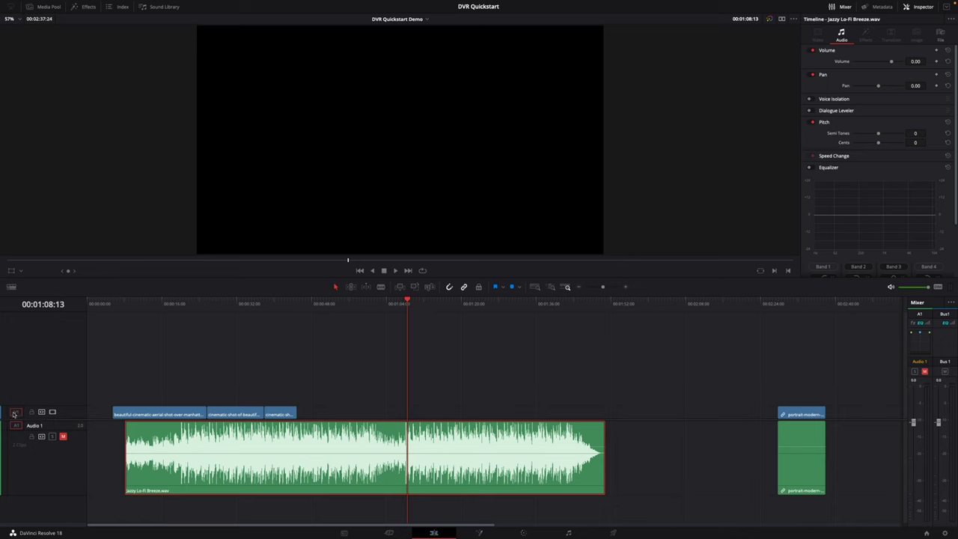
- Raise the second video clip to V2 and the third to V3, with the third starting at about 41 seconds
left_click_drag(244, 414, 279, 359)
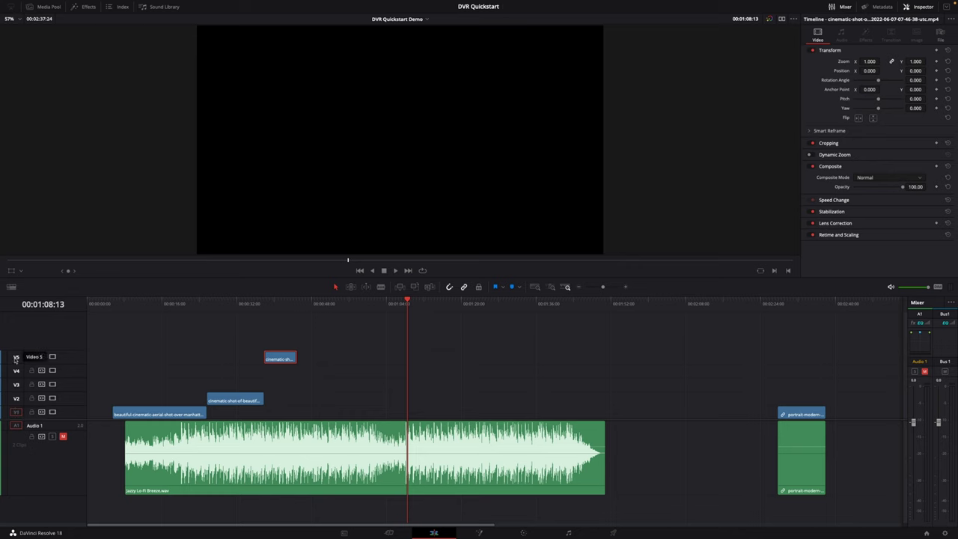
left_click_drag(283, 360, 237, 389)
left_click_drag(219, 305, 242, 306)
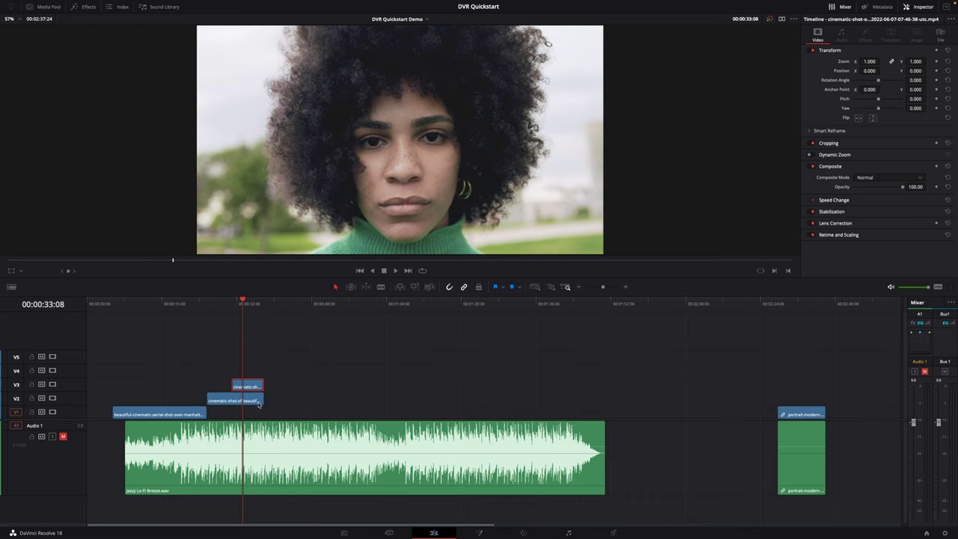
left_click_drag(246, 388, 293, 388)
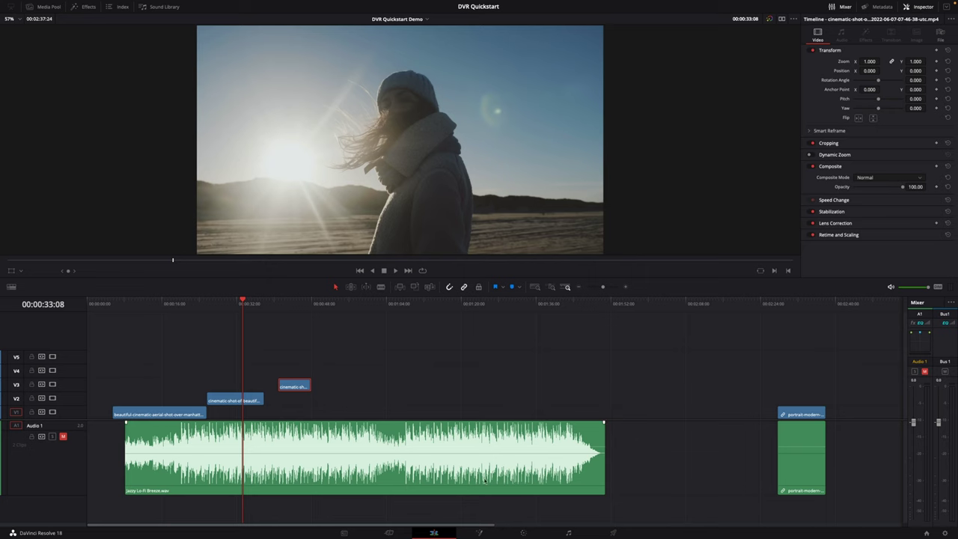
- Try the music clip on a new second audio track and return it to Audio 1
left_click_drag(421, 473, 447, 516)
scroll(448, 477, "down", 2)
key("ctrl+z")
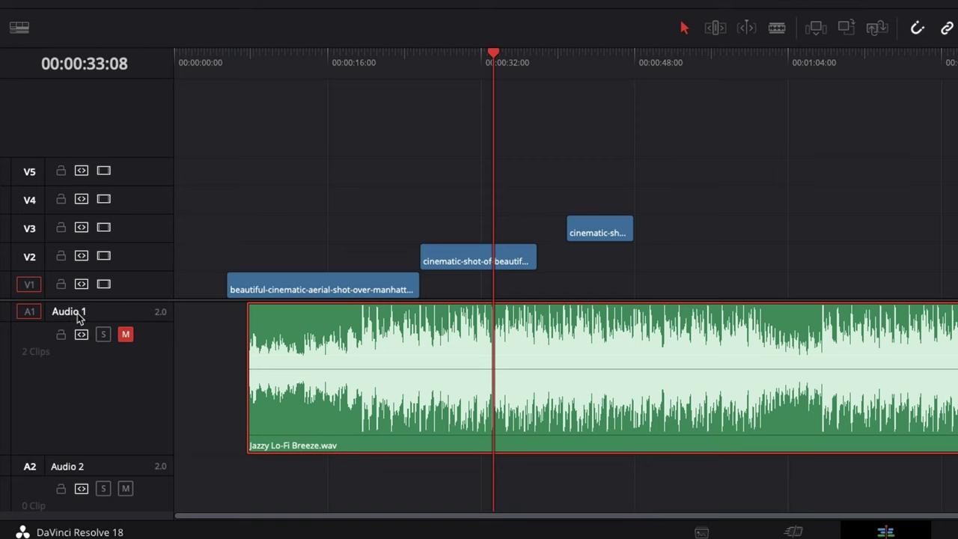
- Rename the Audio 1 track as Music
type("Music")
key("Return")
- Unmute the Music track for a brief playback, mute it again, and try locking and unlocking it
left_click(128, 335)
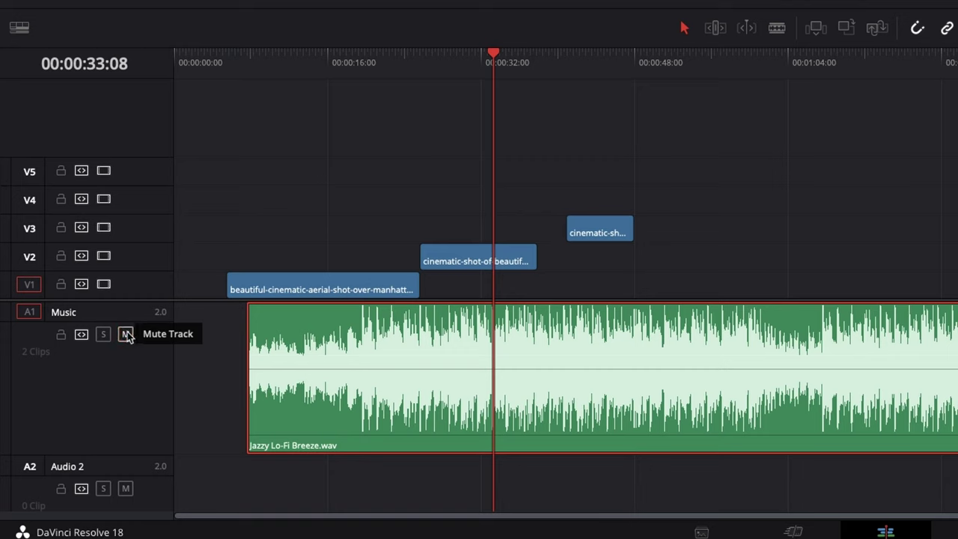
key("space")
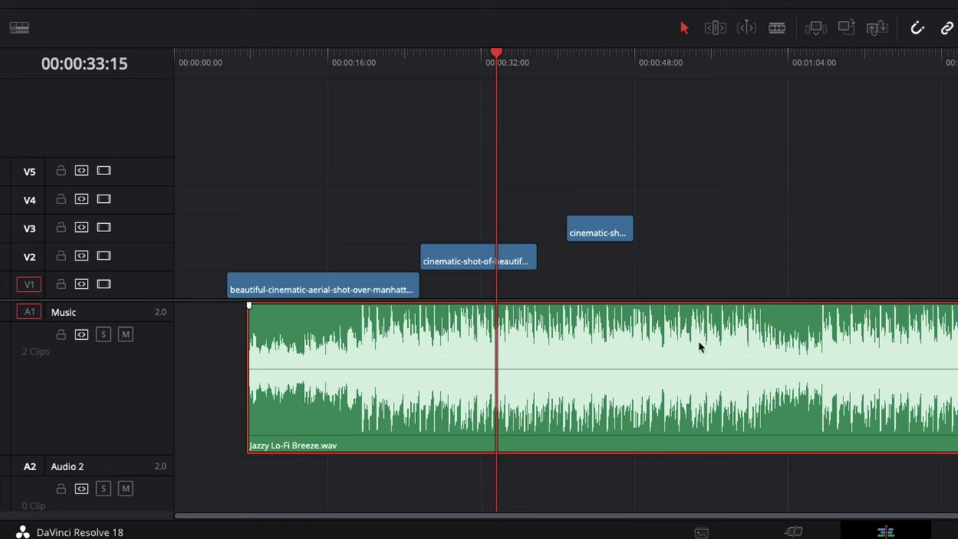
left_click(126, 335)
left_click(61, 336)
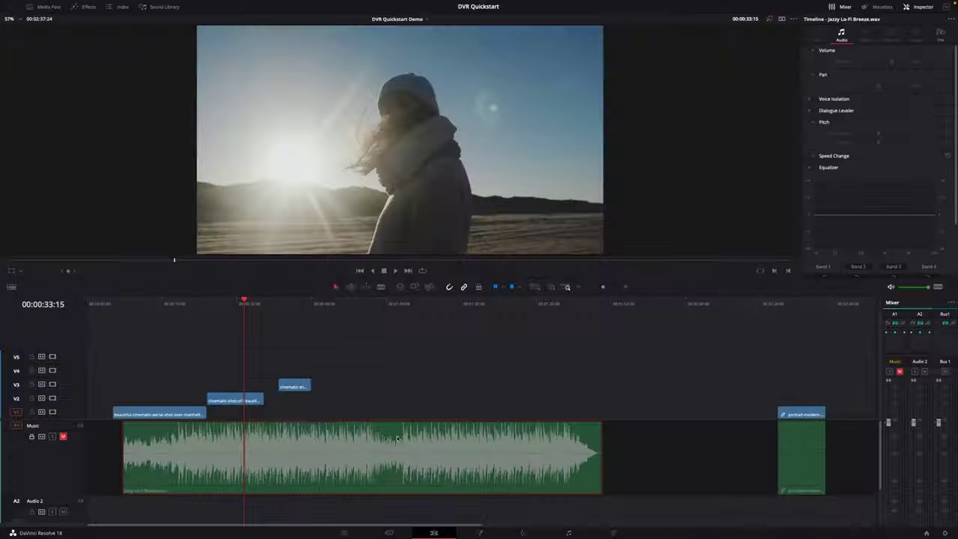
left_click(158, 454)
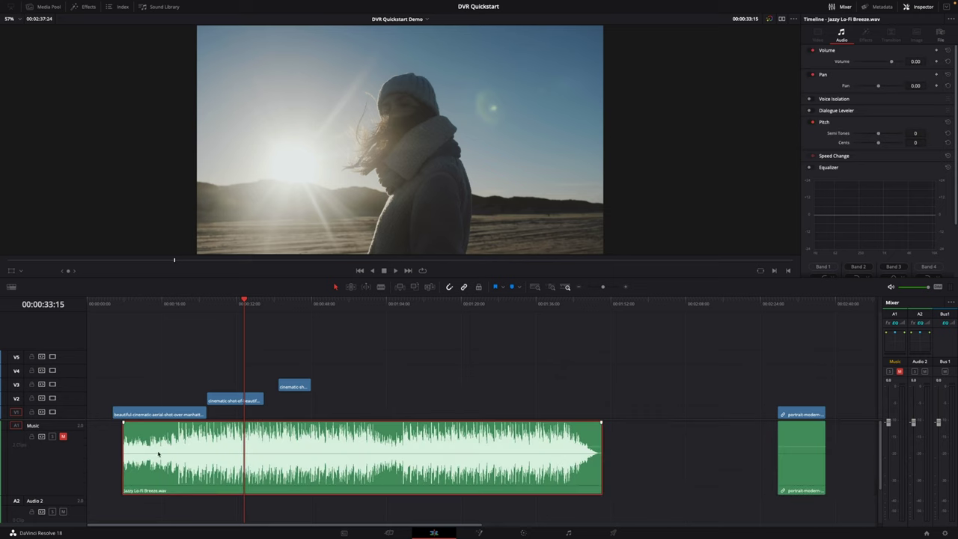
- Move the portrait clip with its linked audio earlier to about 2:15 and set the playhead over it at 00:02:19:00
left_click(793, 307)
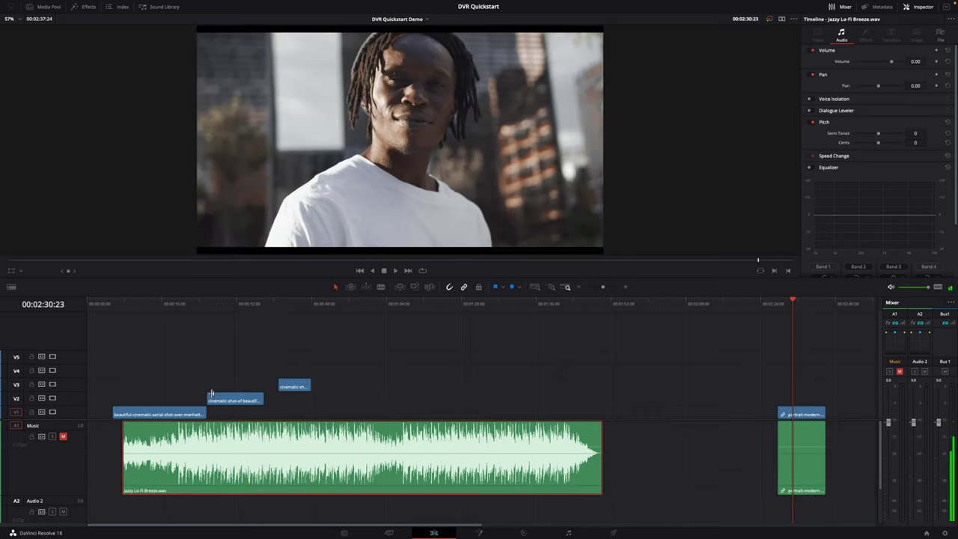
left_click(803, 437)
left_click_drag(813, 431, 752, 431)
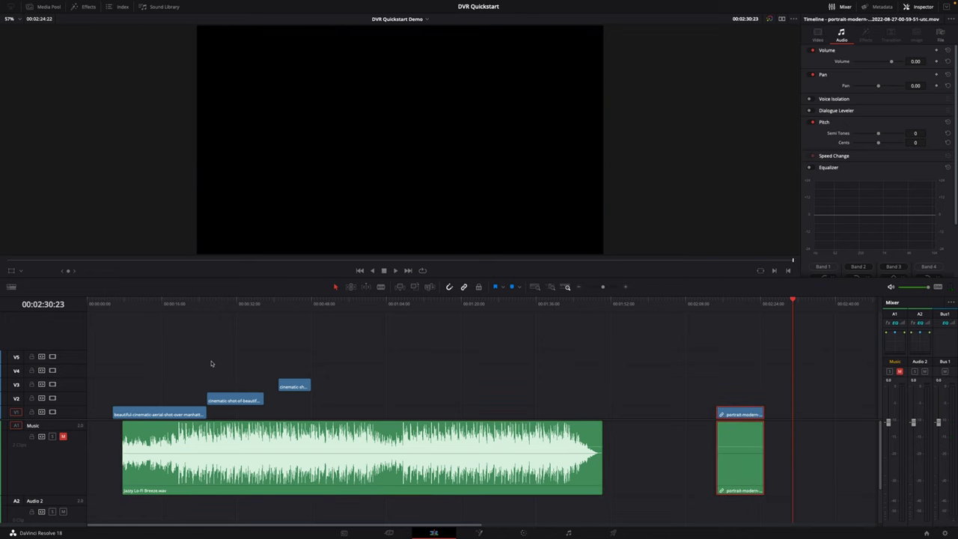
left_click(730, 307)
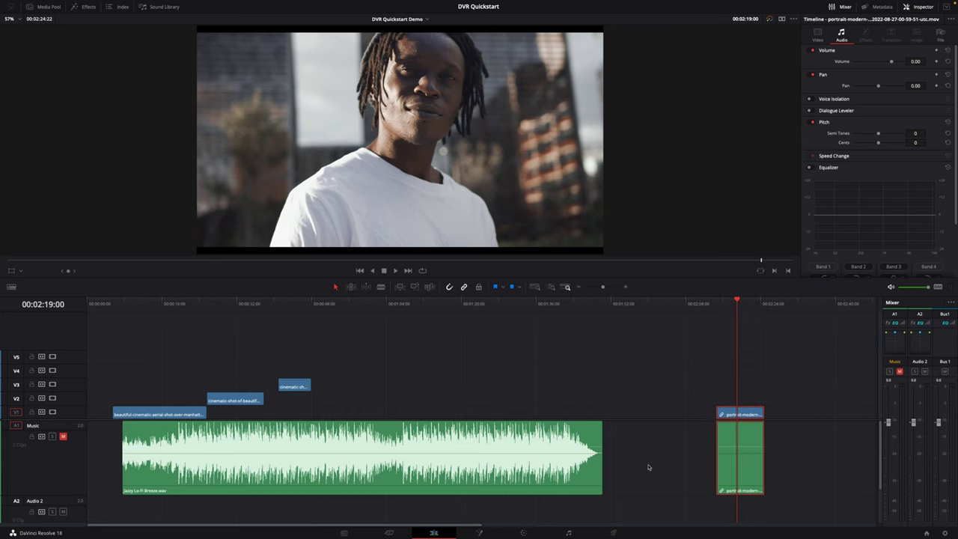
- Try deleting the portrait clip while its video and audio are linked, and undo the deletion
mouse_move(737, 455)
key("Delete")
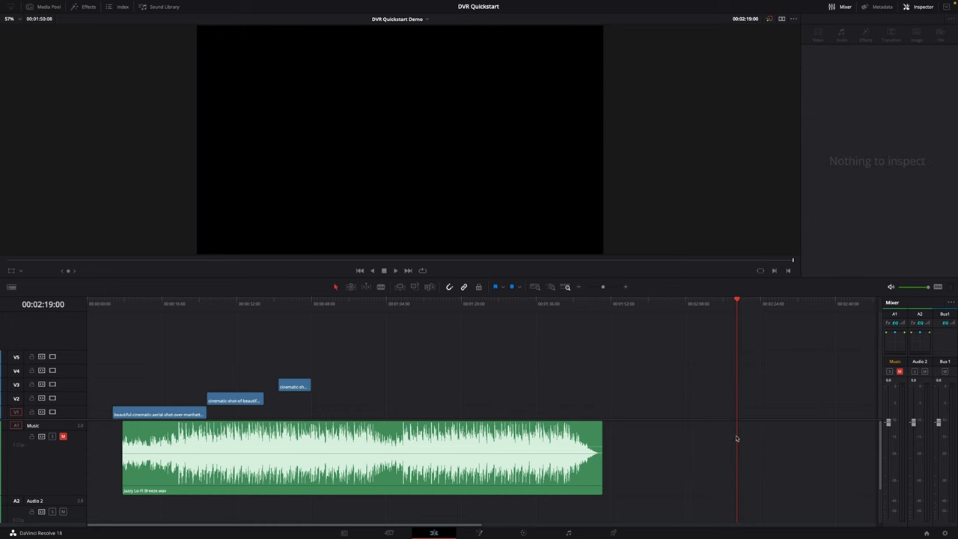
key("ctrl+z")
- Turn off linked selection and delete only the audio part of the portrait clip
left_click(742, 433)
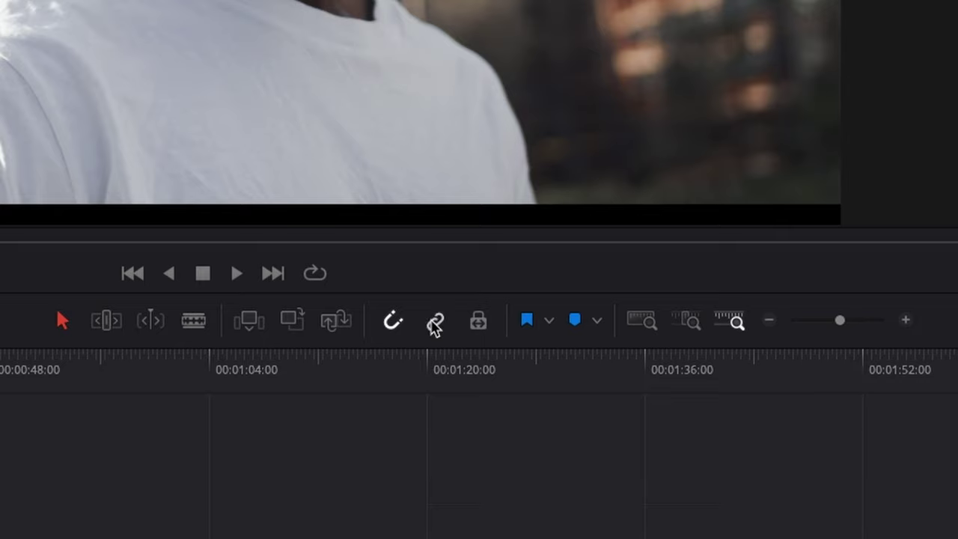
left_click(463, 288)
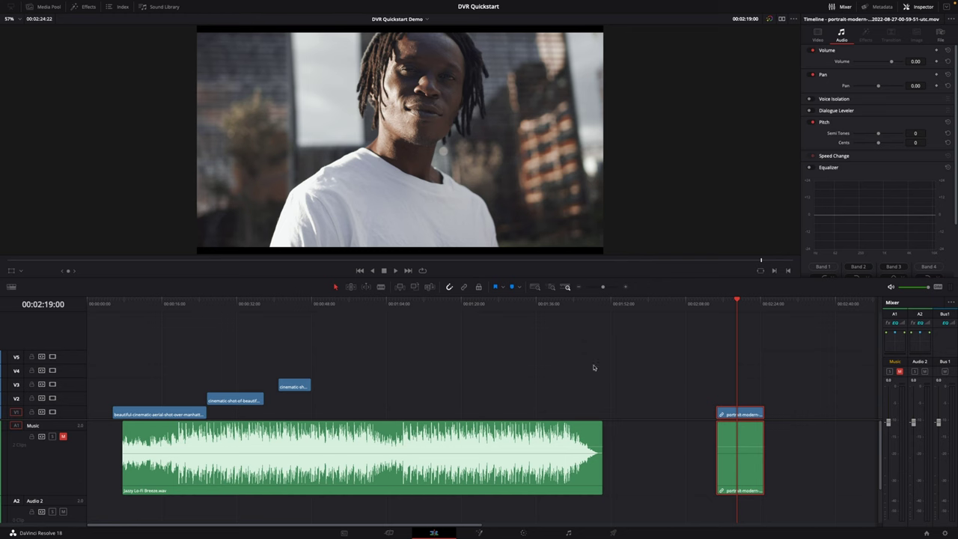
left_click(711, 464)
left_click(745, 431)
left_click(747, 417)
left_click(739, 436)
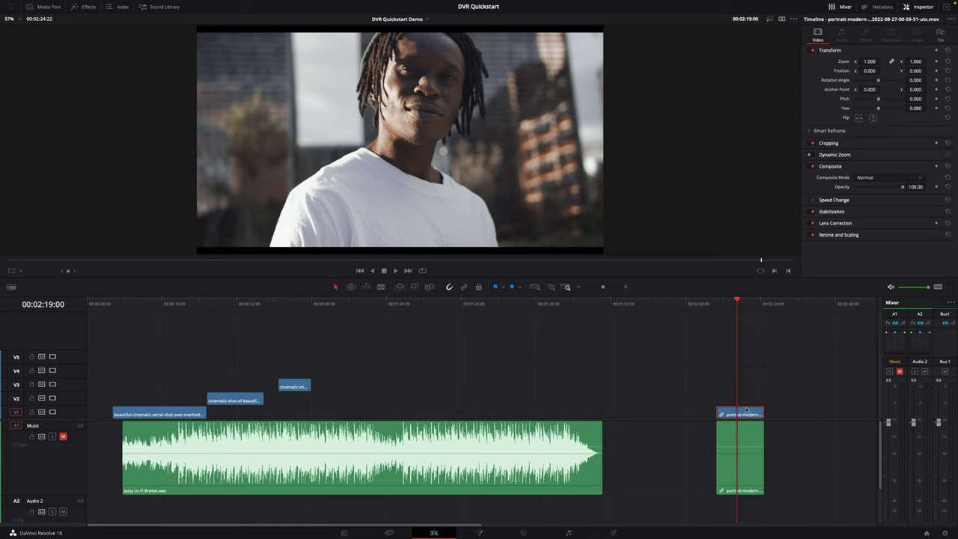
left_click(729, 413)
left_click(755, 446)
key("Delete")
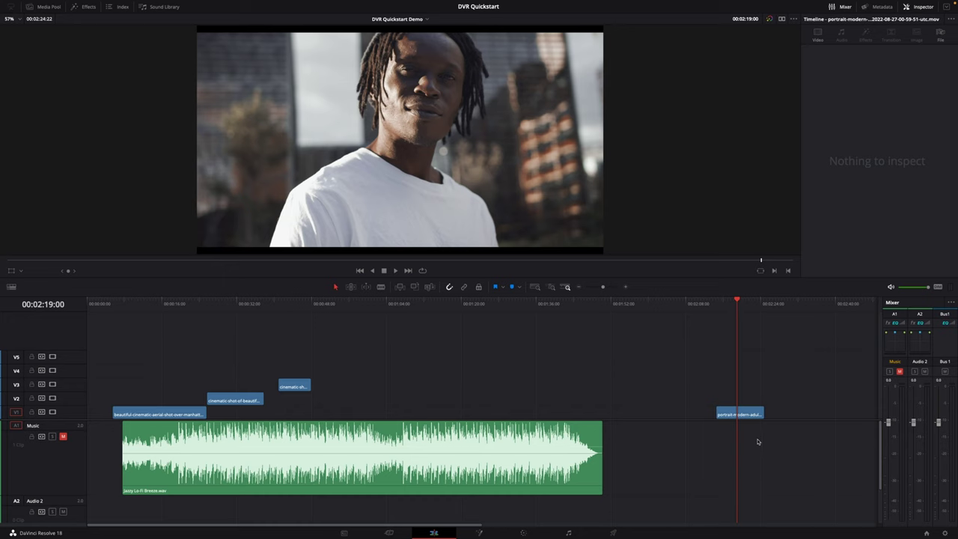
- Undo the audio deletion on the portrait clip and unlink its video from its audio
key("ctrl+z")
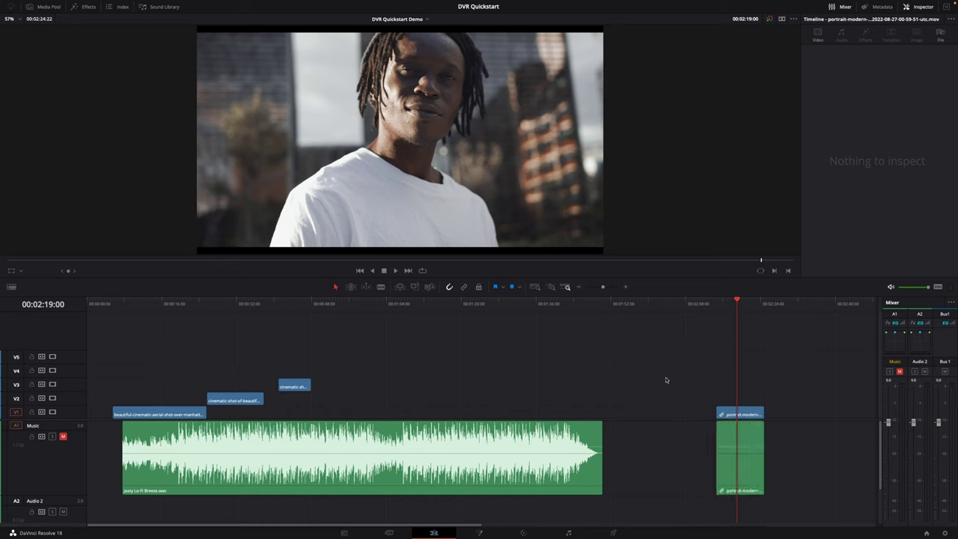
right_click(735, 442)
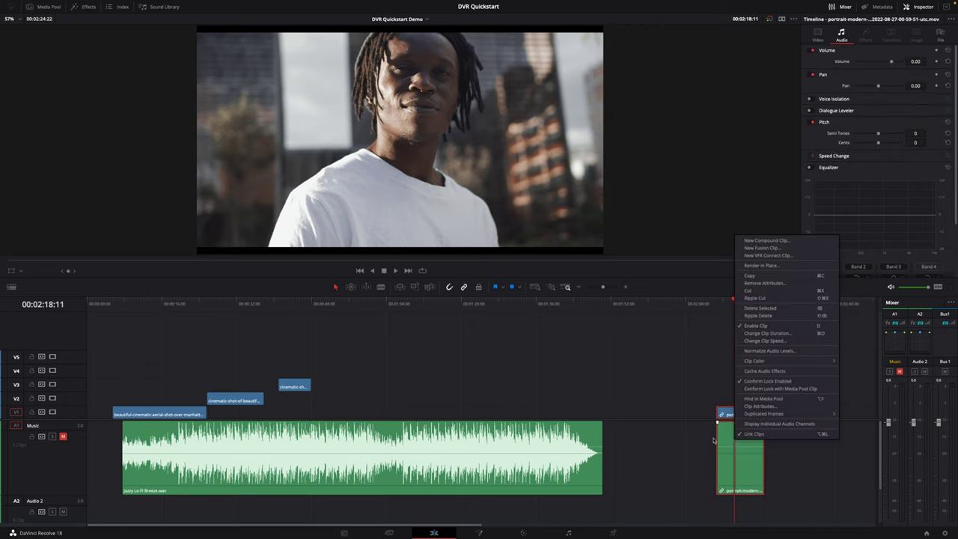
left_click(765, 434)
- Delete only the unlinked audio part of the portrait clip from the Music track
left_click(725, 428)
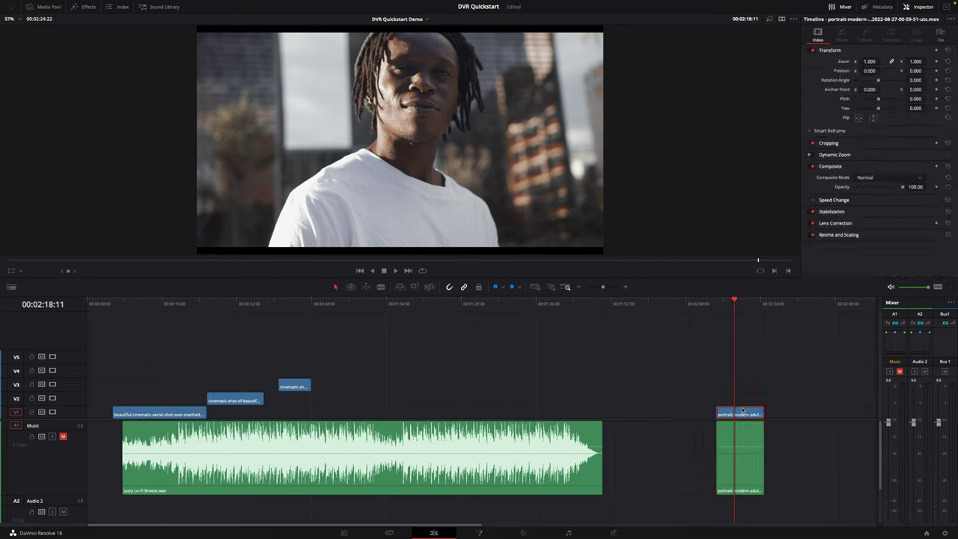
left_click(738, 429)
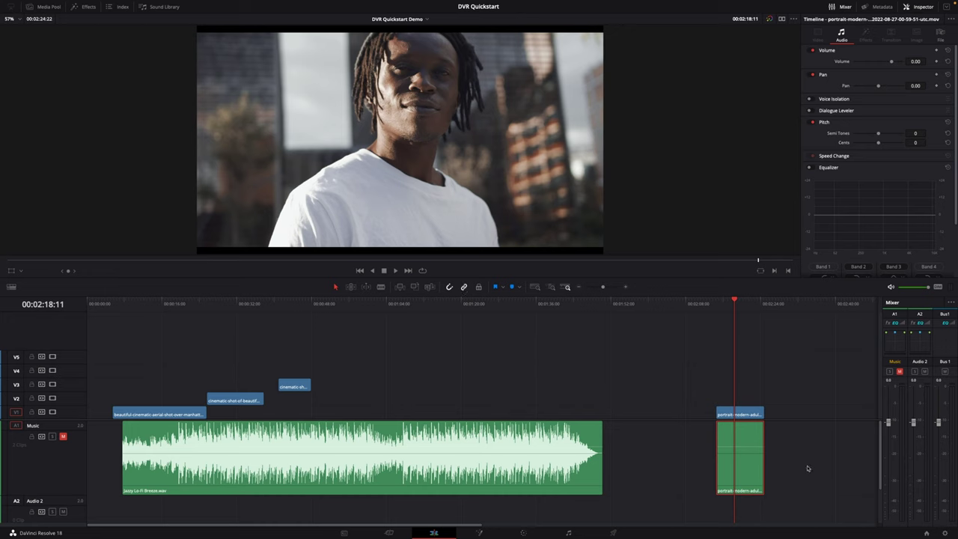
key("Delete")
- Line up the two cinematic shots and the portrait clip end to end behind the aerial shot on track V1
left_click_drag(741, 417, 347, 415)
left_click_drag(288, 382, 278, 415)
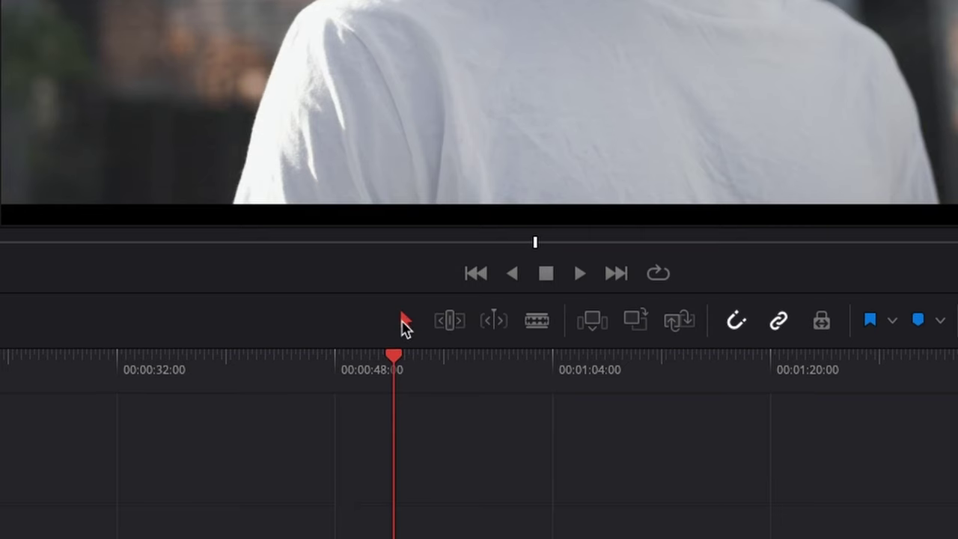
key("a")
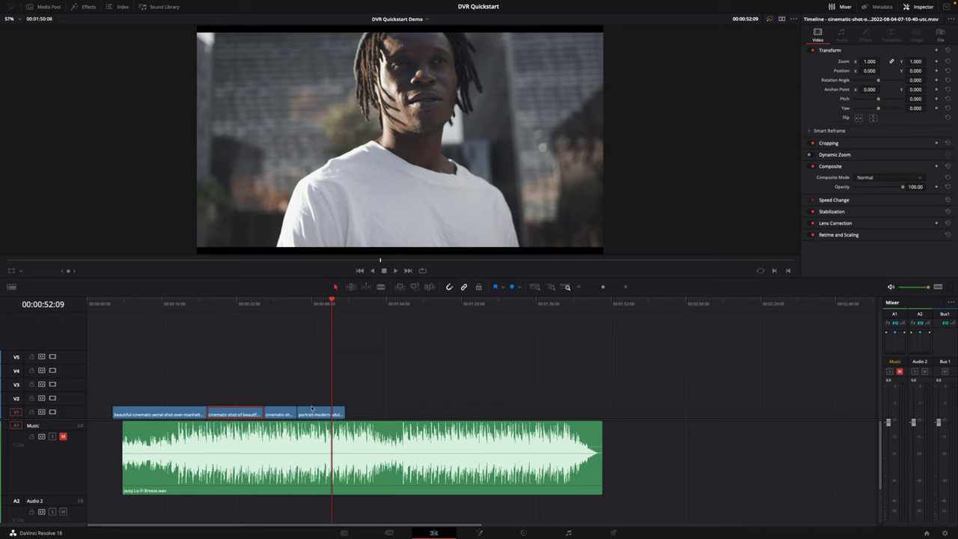
- Split the music clip at 00:01:07:10 with the Blade tool
left_click_drag(339, 306, 403, 324)
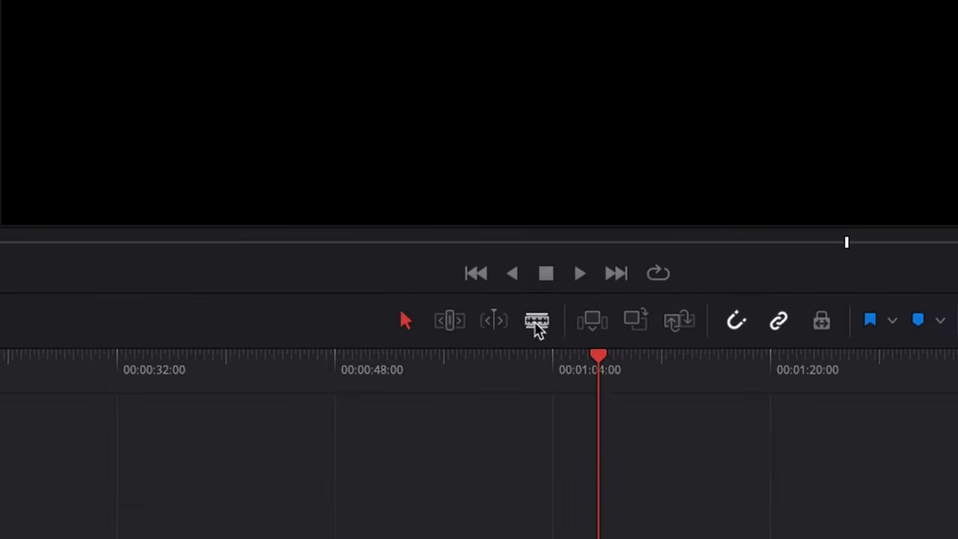
key("b")
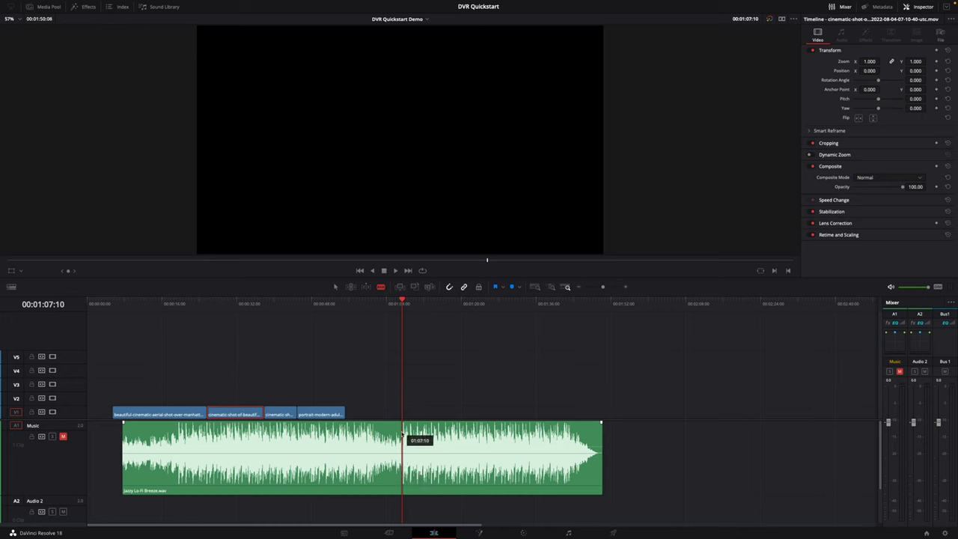
left_click(402, 434)
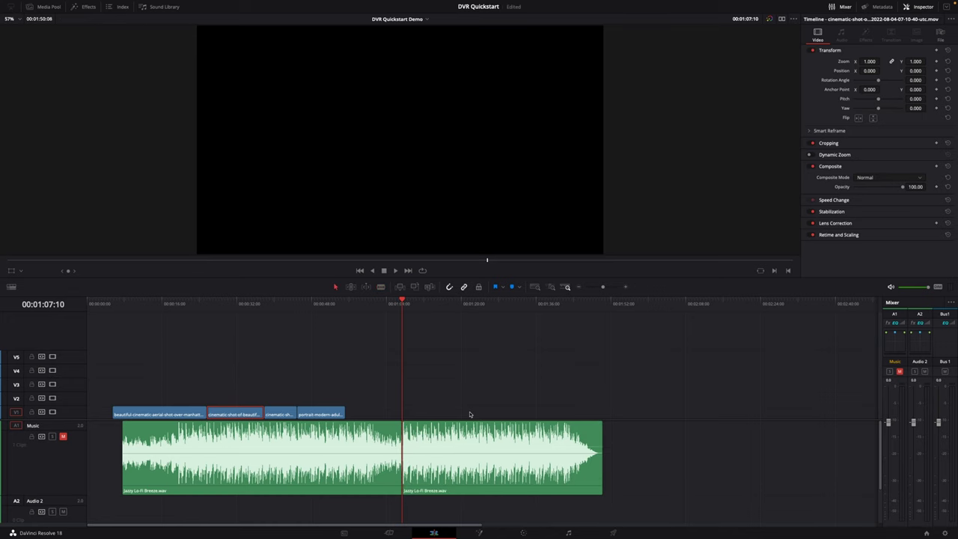
- Move the second piece of the split music later on its track to leave a gap, and delete that piece
scroll(470, 413, "up", 3)
key("shift+Left")
key("ctrl+s")
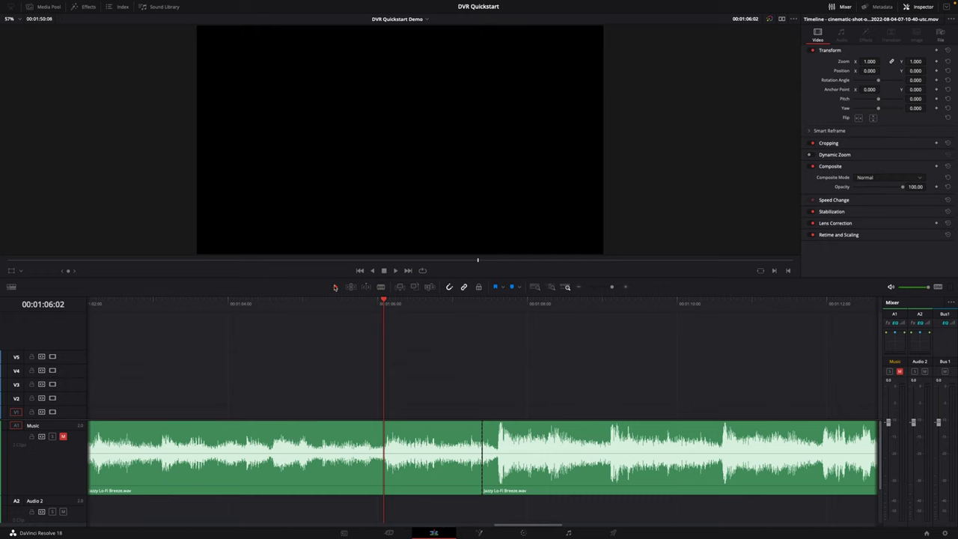
left_click(518, 466)
left_click_drag(527, 471, 672, 470)
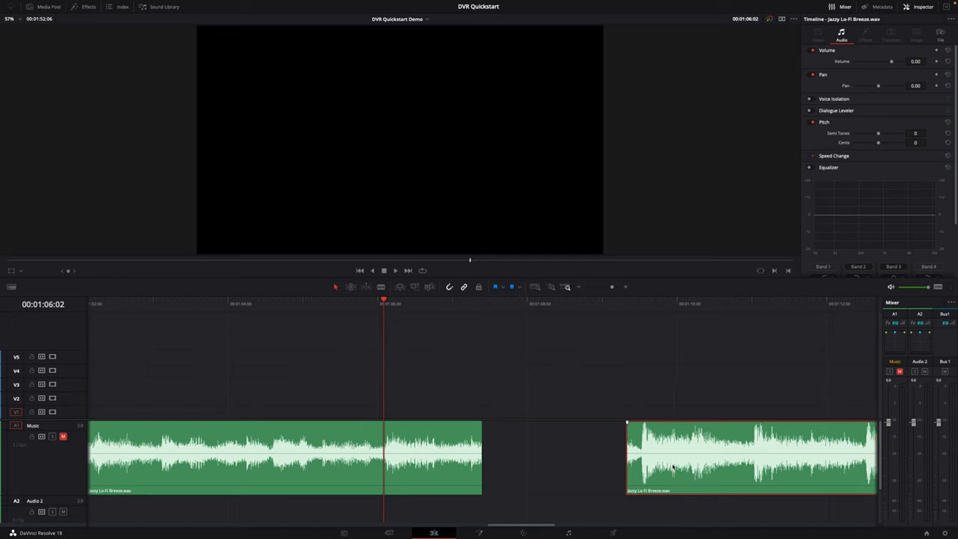
scroll(672, 470, "down", 5)
scroll(402, 468, "up", 5)
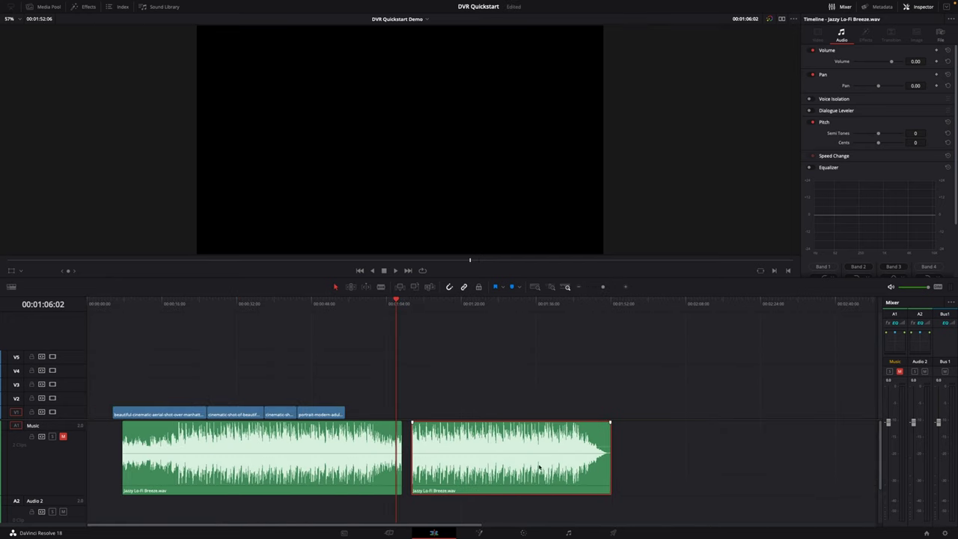
left_click_drag(538, 461, 549, 462)
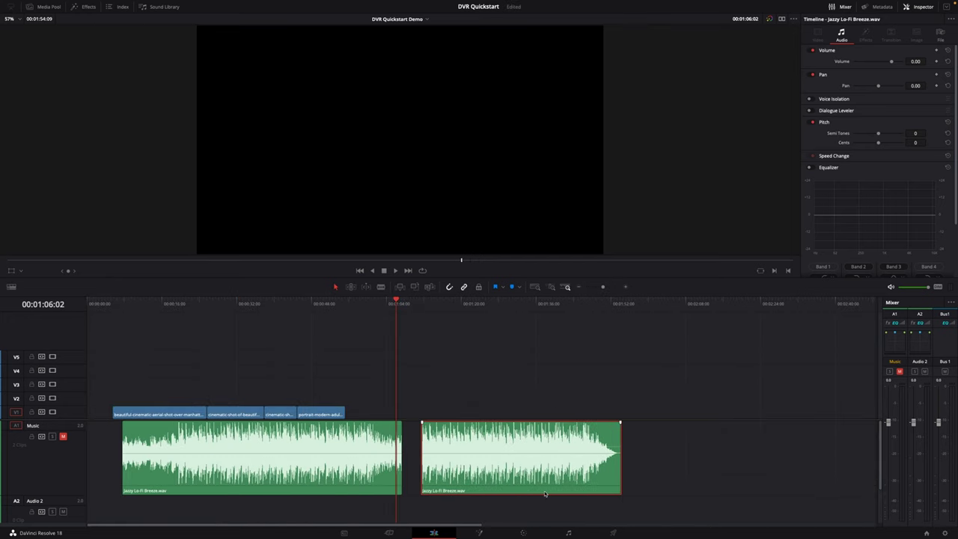
key("Delete")
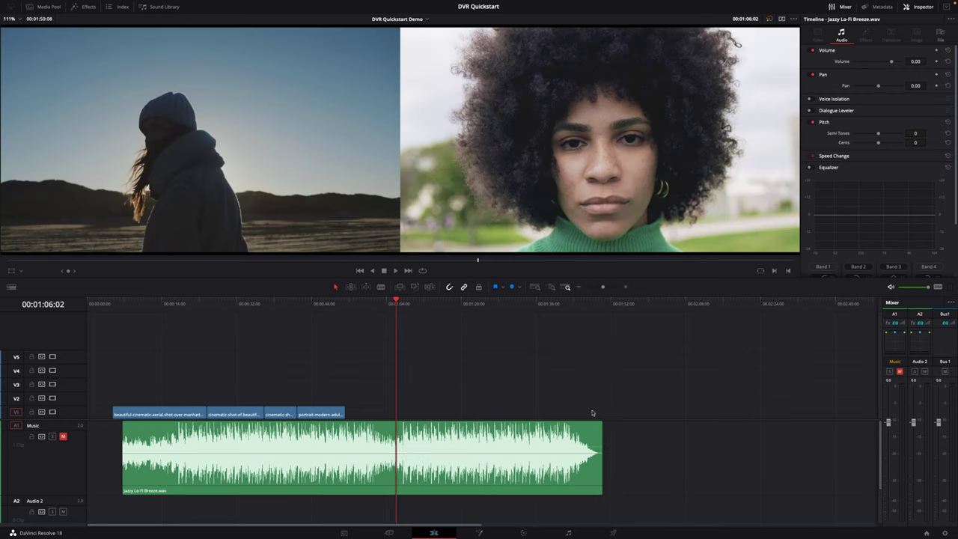
- Try trimming the end of the music clip back to the playhead at 00:01:06:02, and undo the trim
left_click_drag(601, 434, 396, 434)
left_click(450, 413)
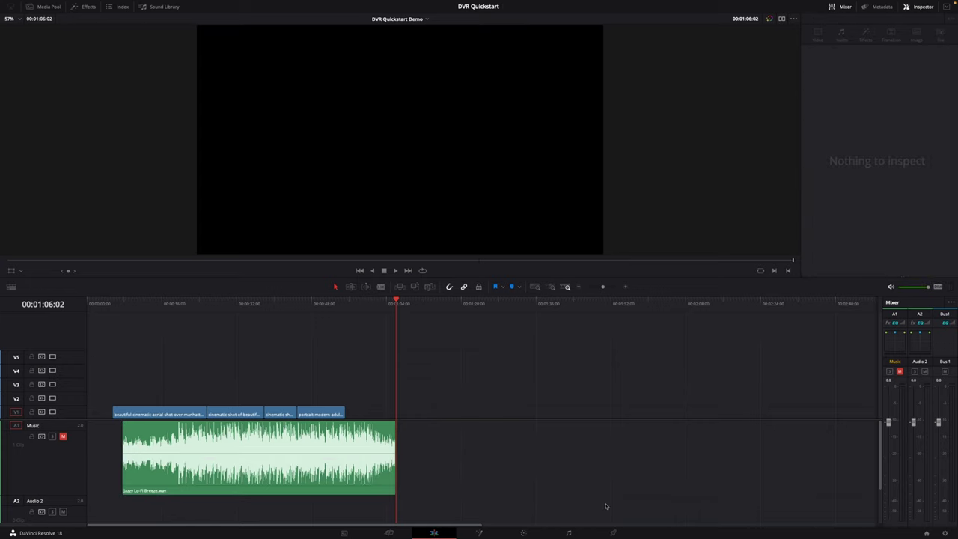
key("ctrl+z")
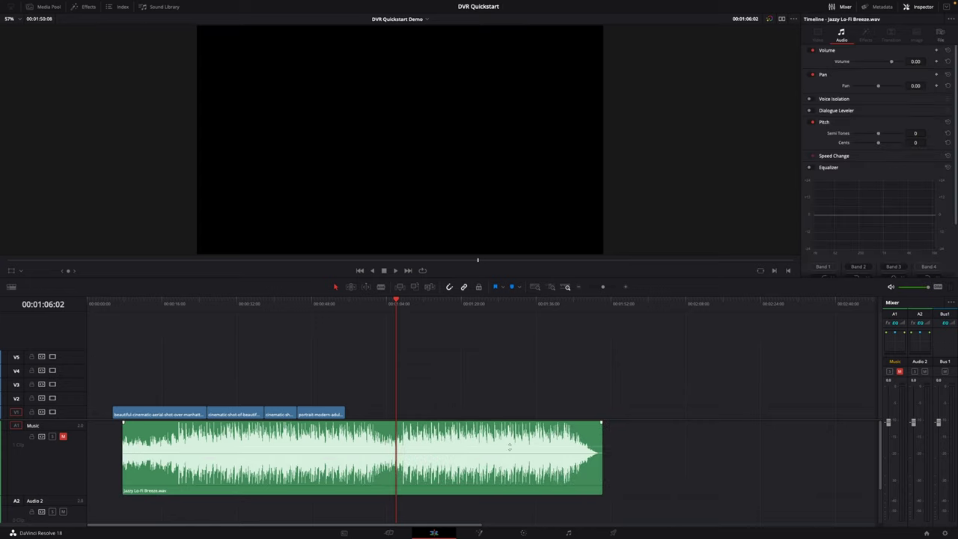
- Trim the end of the music to 00:01:06:02 and the end of the portrait clip to 00:00:51:14
left_click_drag(602, 438, 389, 432)
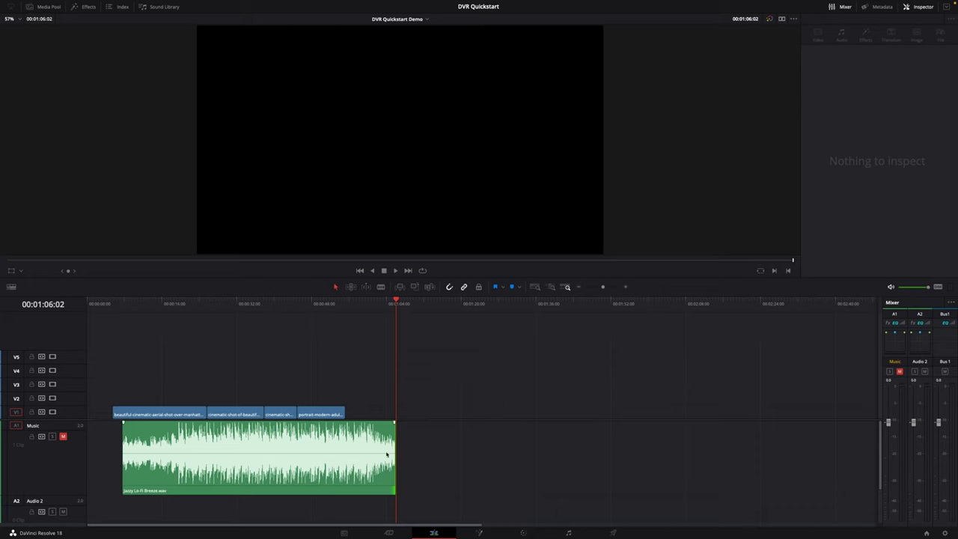
left_click(328, 308)
left_click_drag(344, 414, 328, 416)
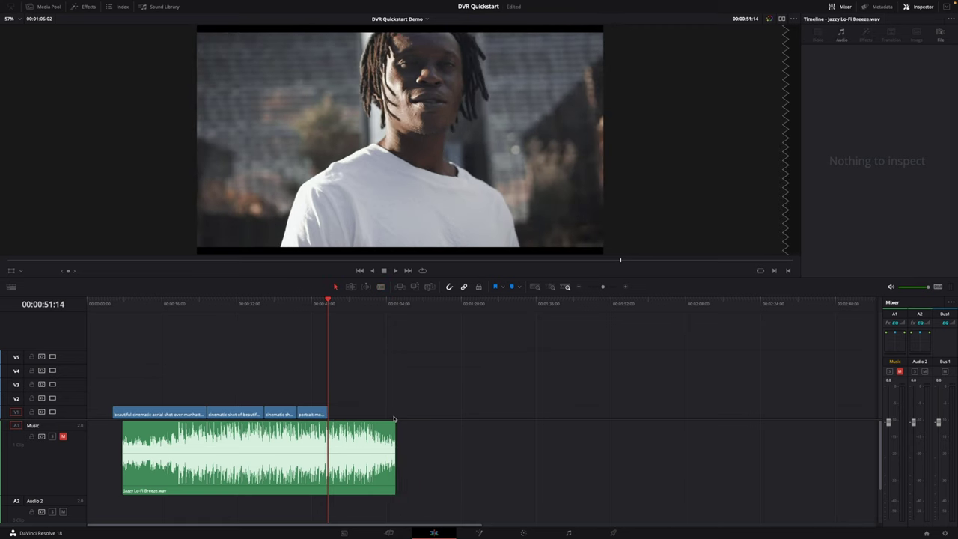
- Select the portrait clip with the playhead at 00:00:48:11, and look through the imported elements in the Media Pool
left_click(314, 303)
left_click(313, 414)
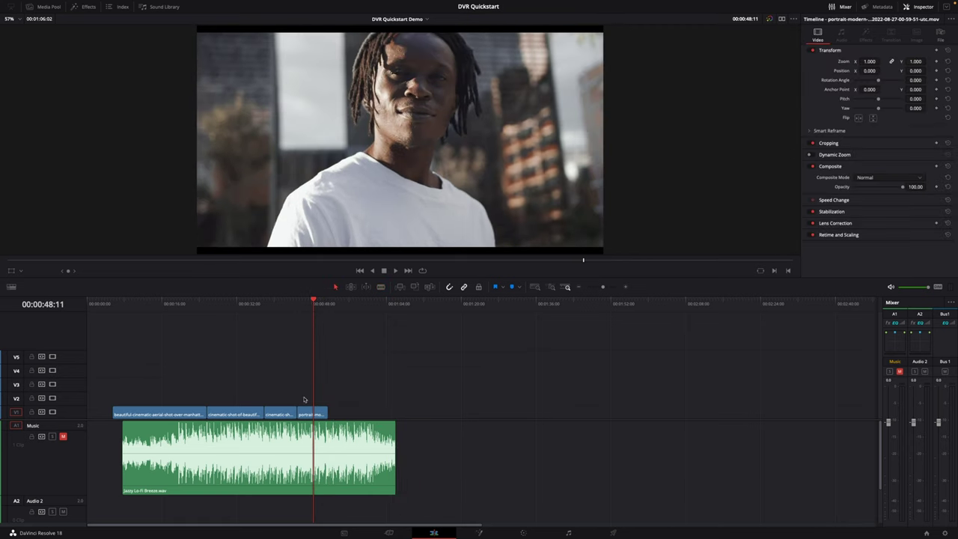
left_click(50, 6)
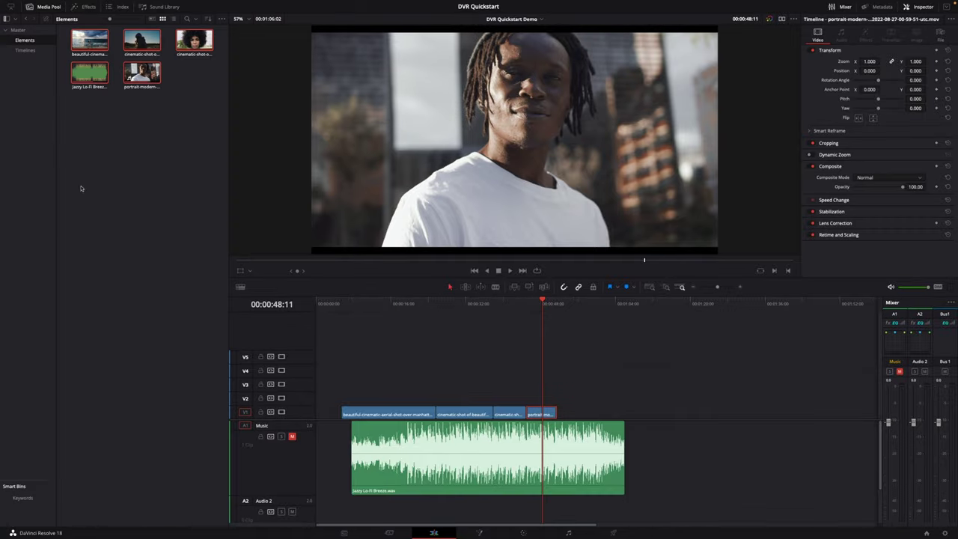
left_click(133, 77)
left_click(116, 69)
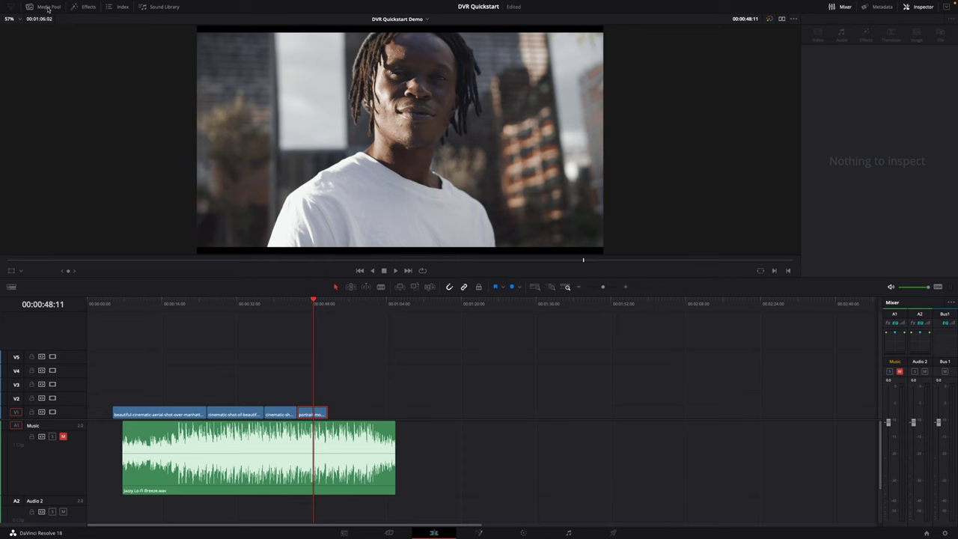
- Look through the Titles in the effects library and close it, then hide and reshow the Inspector
left_click(89, 7)
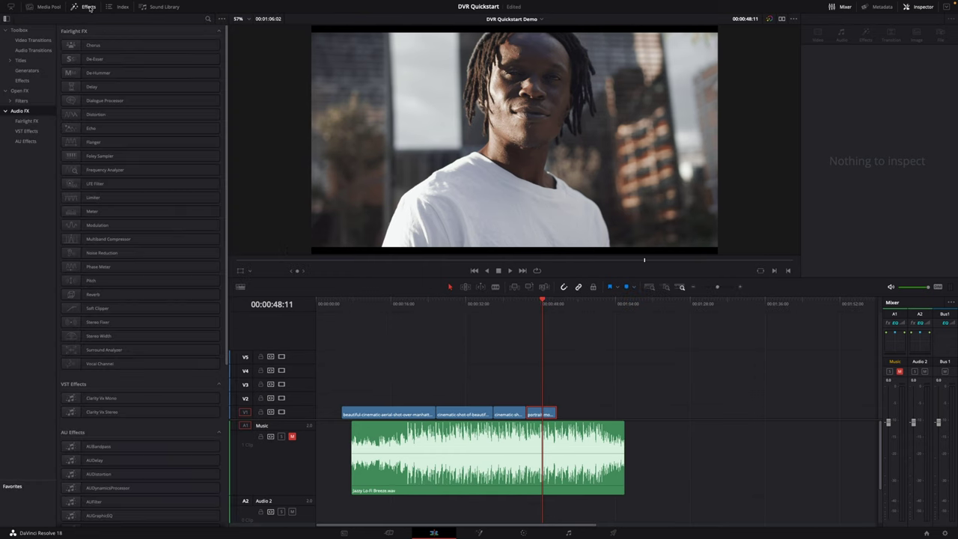
left_click(20, 60)
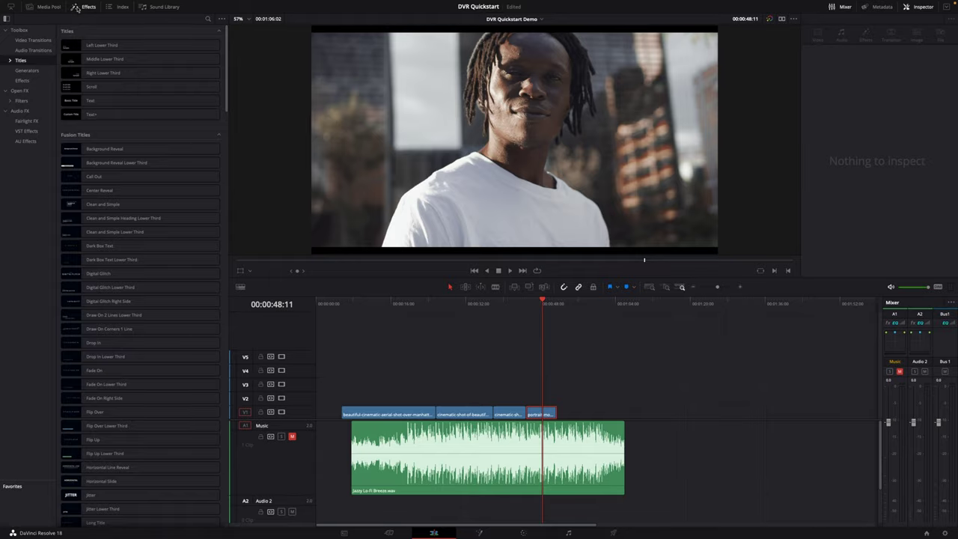
left_click(78, 7)
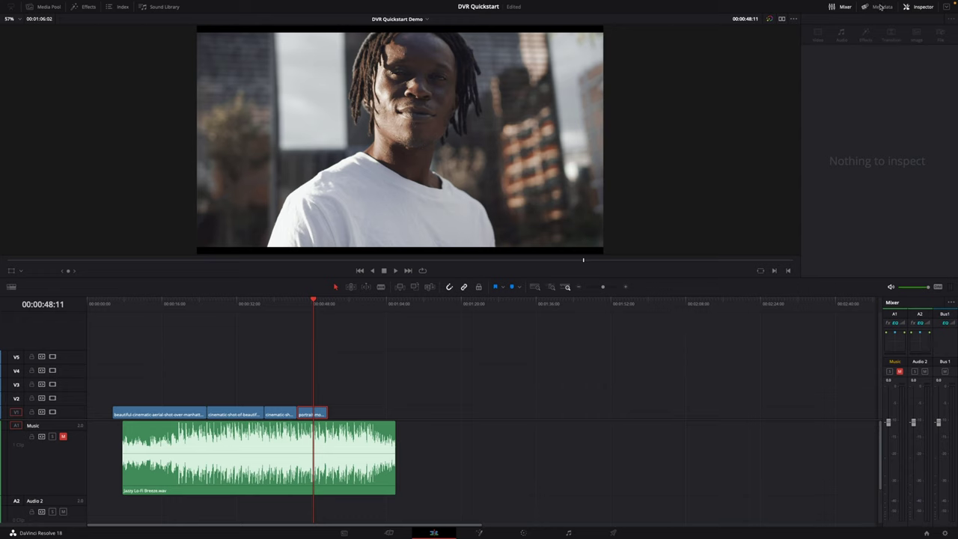
left_click(922, 6)
left_click(923, 7)
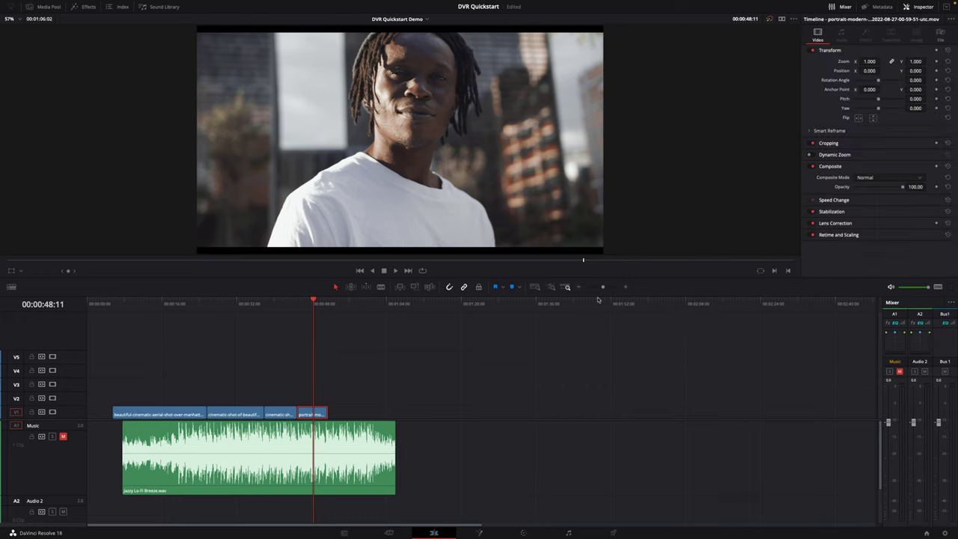
- Try zooming the portrait clip to 1.580 at position -216, -277, and reset its zoom and position
left_click(321, 416)
left_click_drag(868, 62, 853, 71)
left_click_drag(915, 71, 868, 62)
left_click_drag(926, 72, 598, 210)
left_click_drag(857, 61, 872, 61)
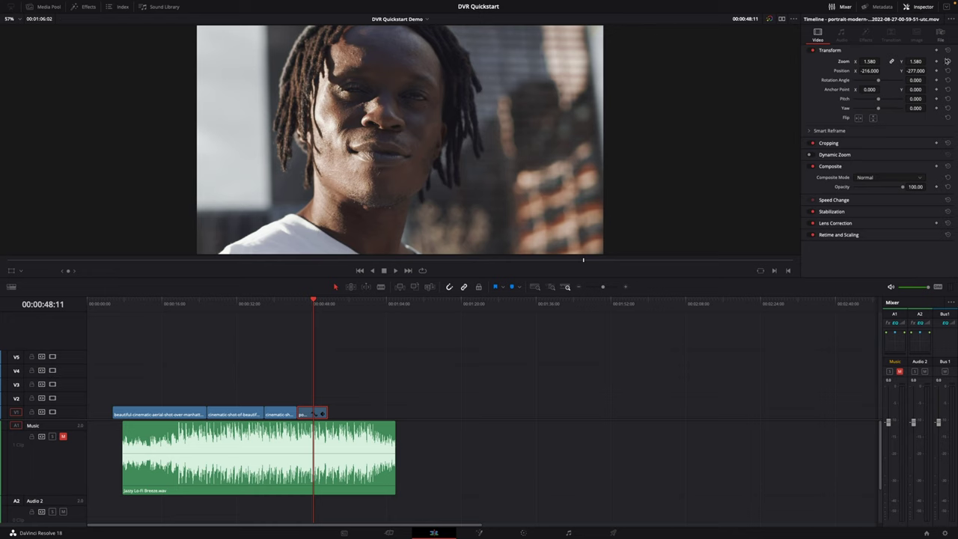
left_click(947, 62)
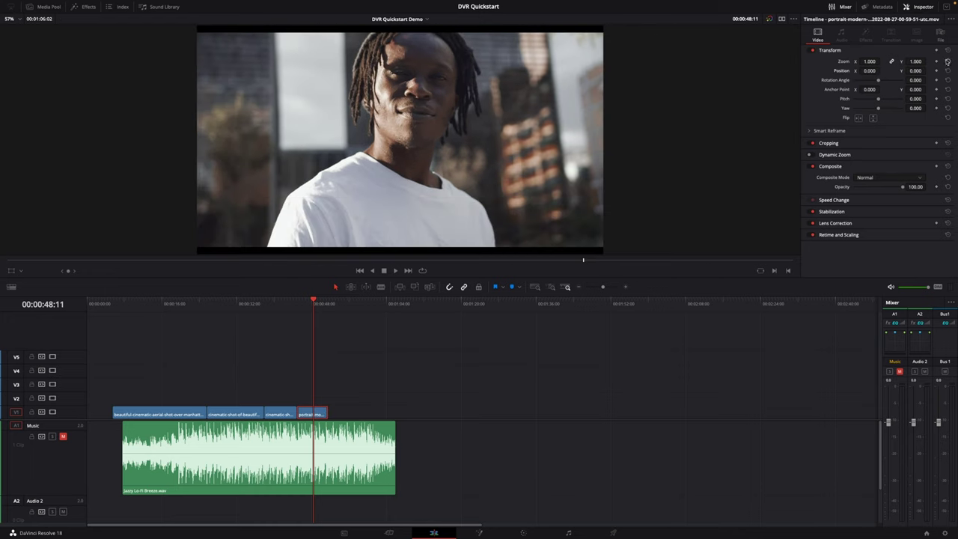
- Rotate the portrait clip to 24.730 and crop it by 395.700 on its left side and 219.800 on its right
left_click_drag(878, 80, 881, 84)
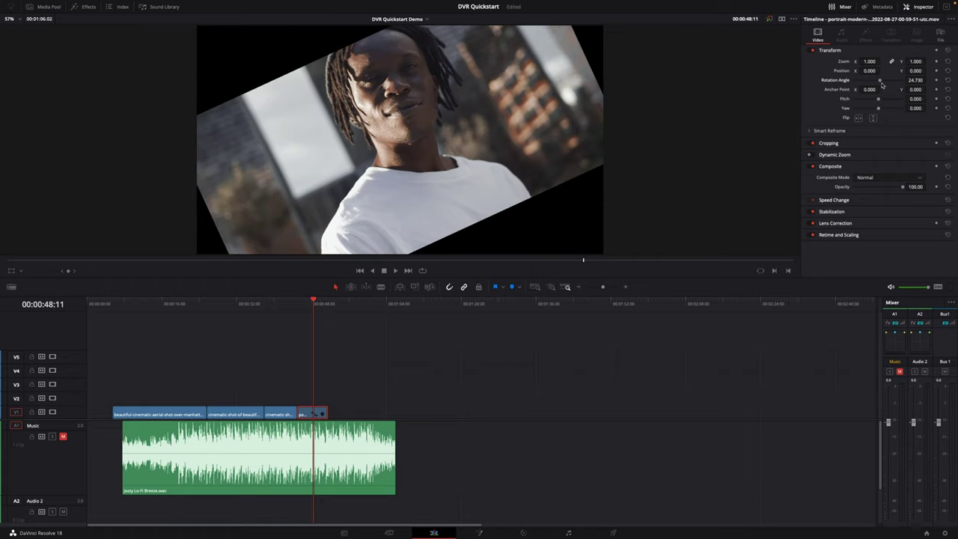
left_click(886, 145)
mouse_move(854, 155)
left_mouse_down()
mouse_move(864, 155)
mouse_move(858, 164)
left_mouse_up()
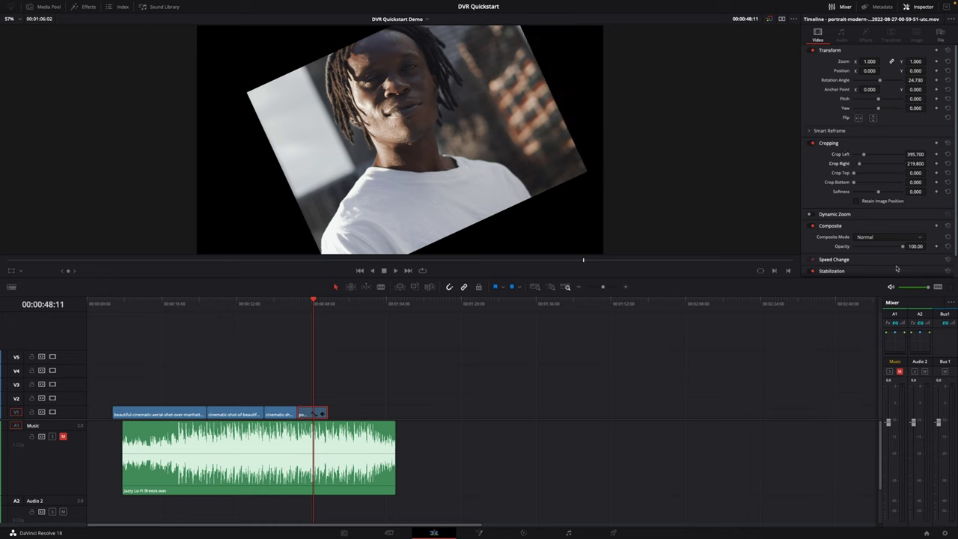
- Preview composite modes on the portrait clip while keeping Normal, and try a lower opacity before returning it to 100
left_click(884, 237)
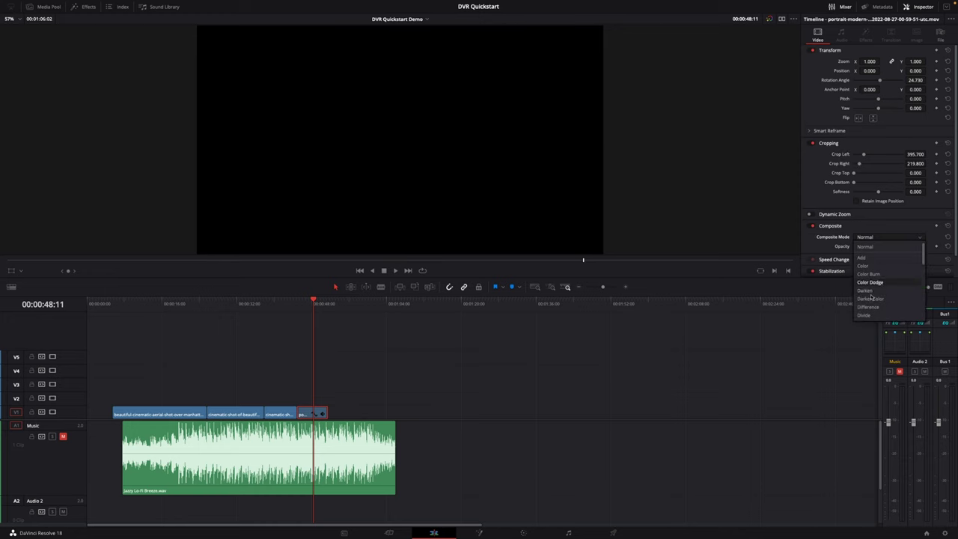
left_click(888, 247)
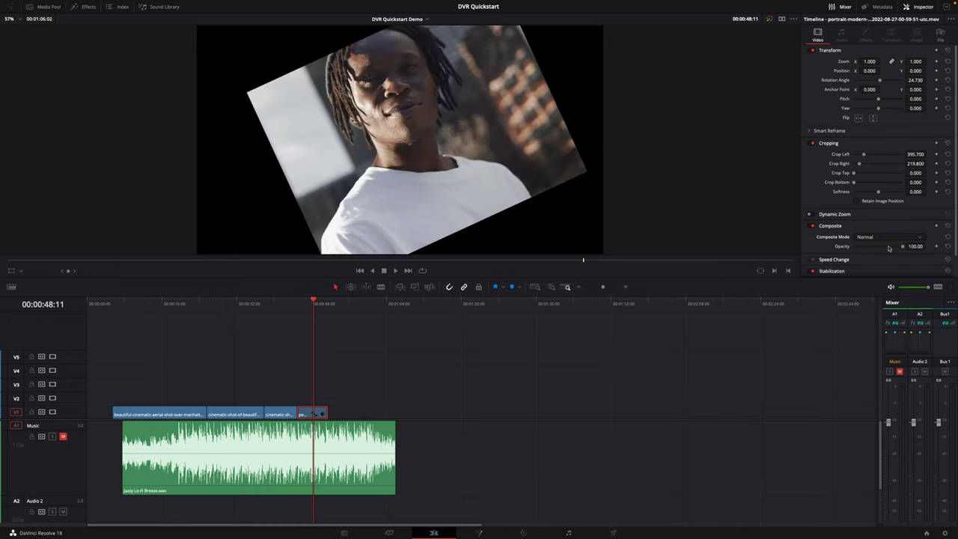
left_click_drag(888, 246, 908, 246)
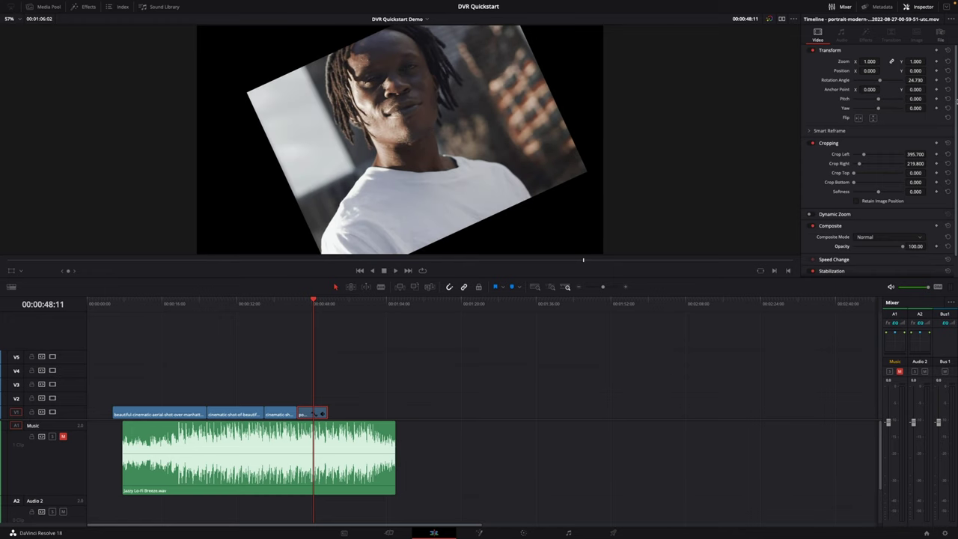
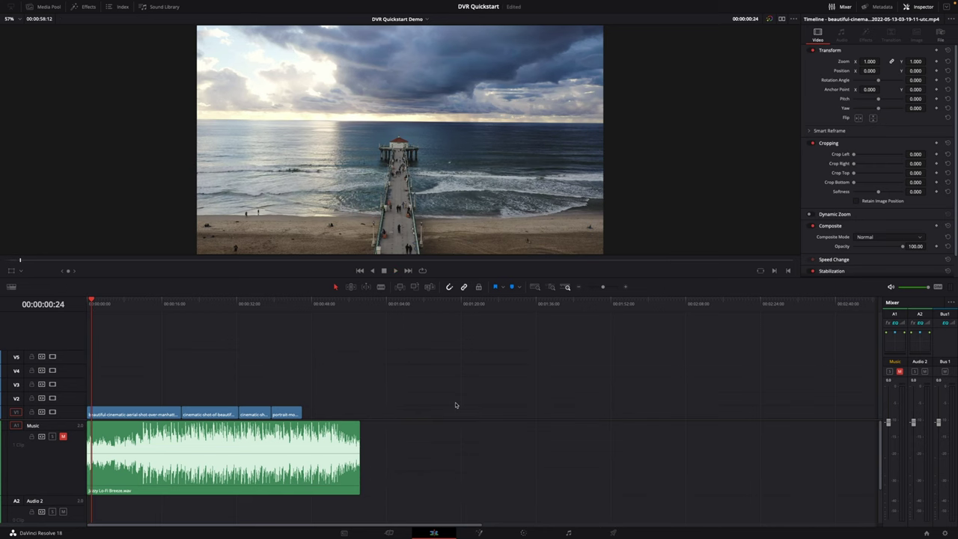
- Play the timeline forward, raising the playback speed in stages to 32x, and stop playback
key("l")
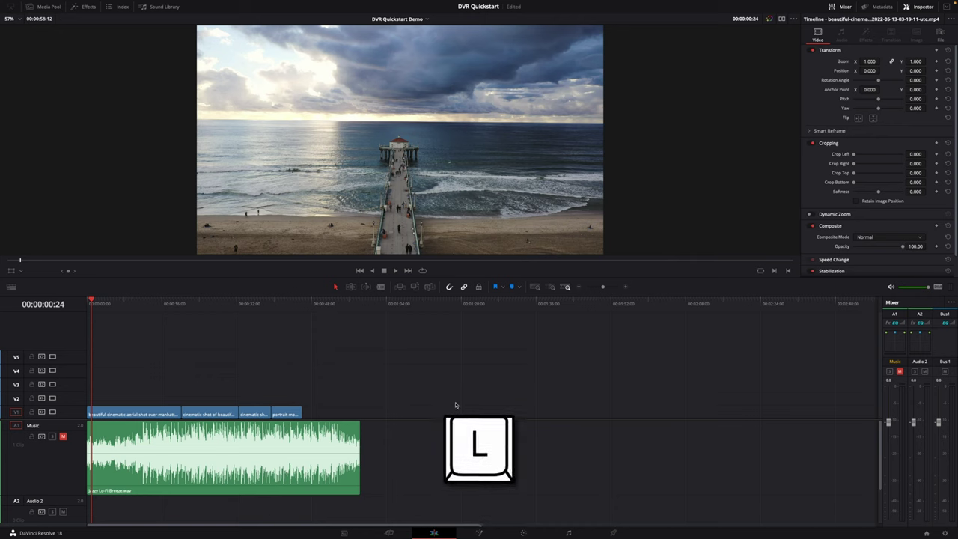
key("l")
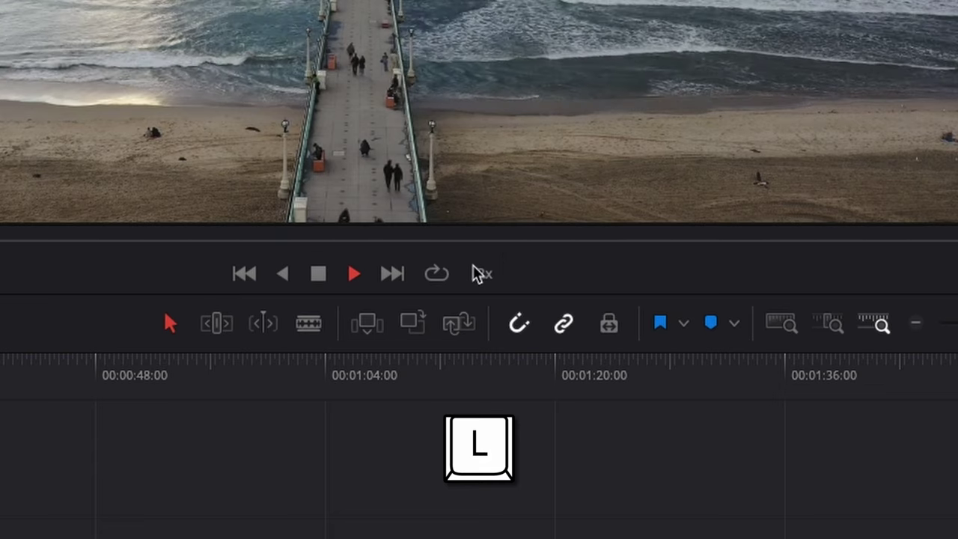
key("l")
key("l")
key("l")
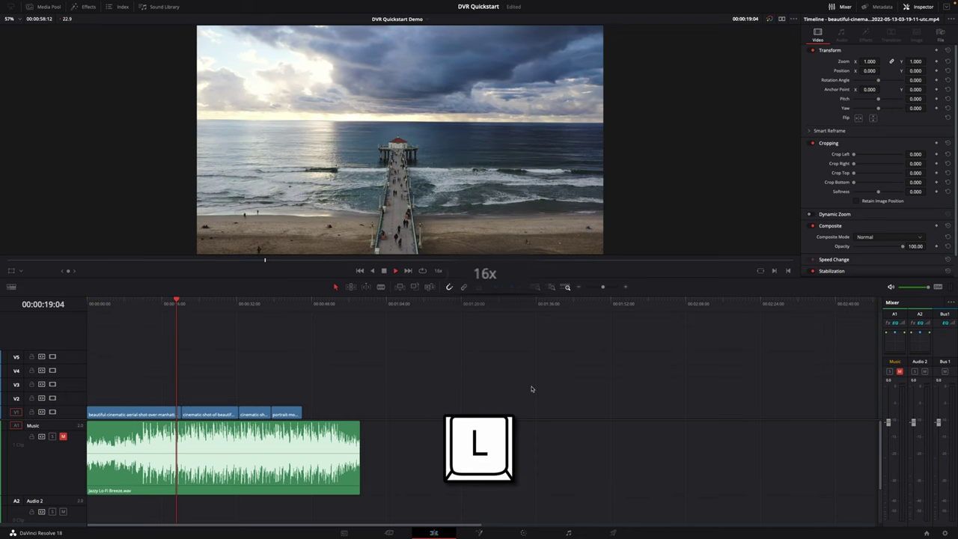
key("l")
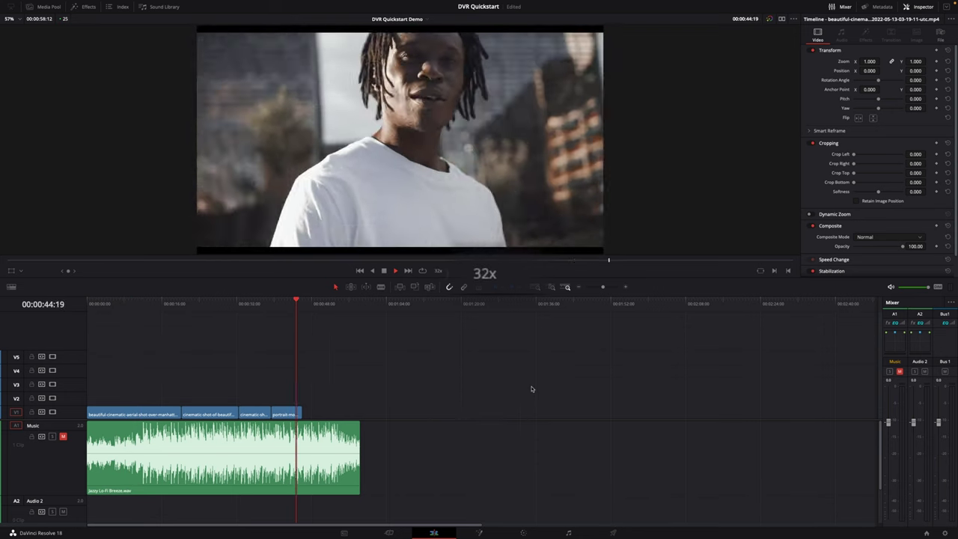
key("k")
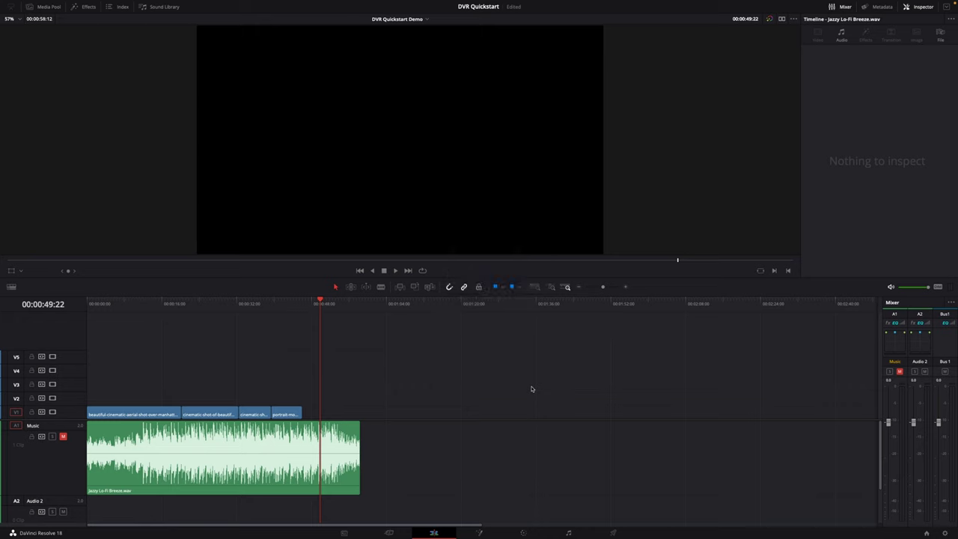
- Play the timeline in reverse at increasing speed back into the pier clip, stop, and briefly play forward before stopping again
key("j")
key("j")
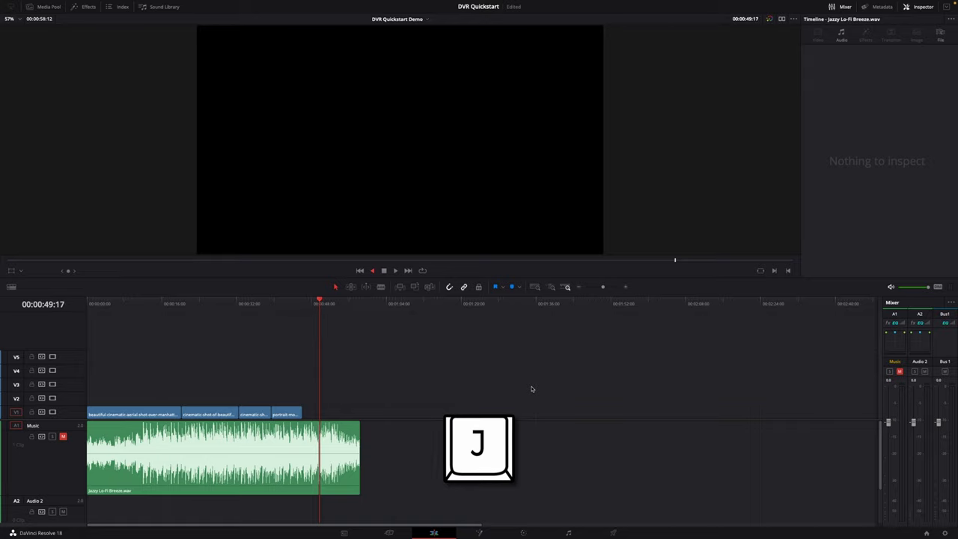
key("j")
key("j")
key("j")
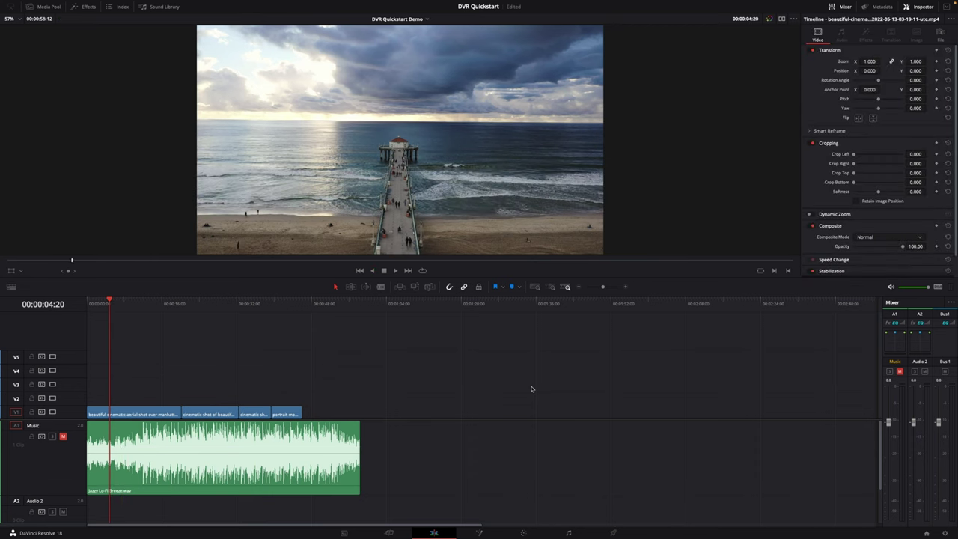
key("k")
key("k")
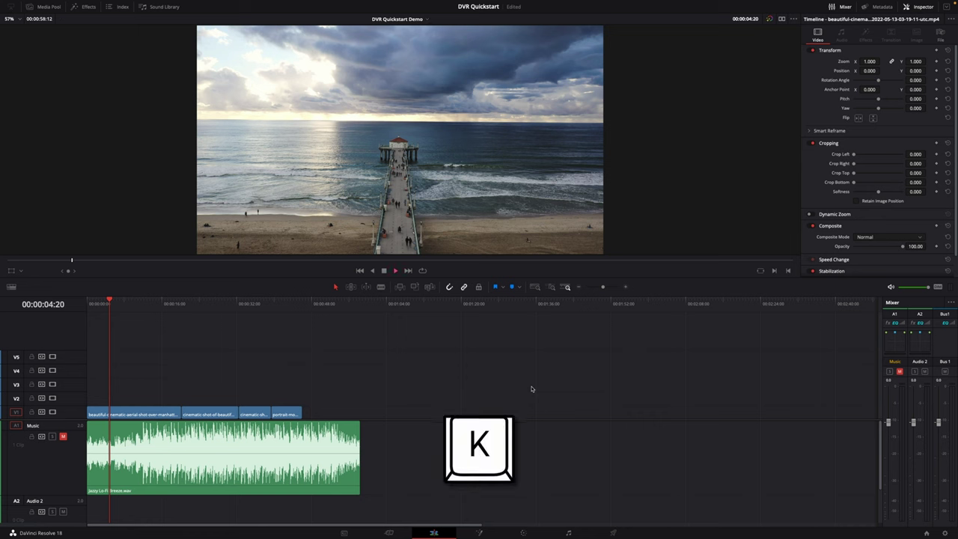
key("k")
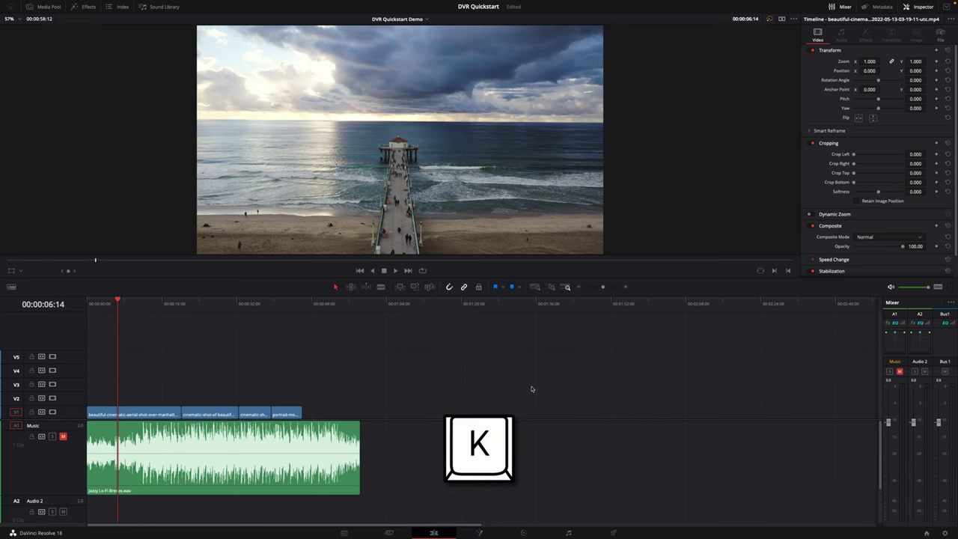
- Step through the pier clip frame by frame, first forward and then backward
key("l")
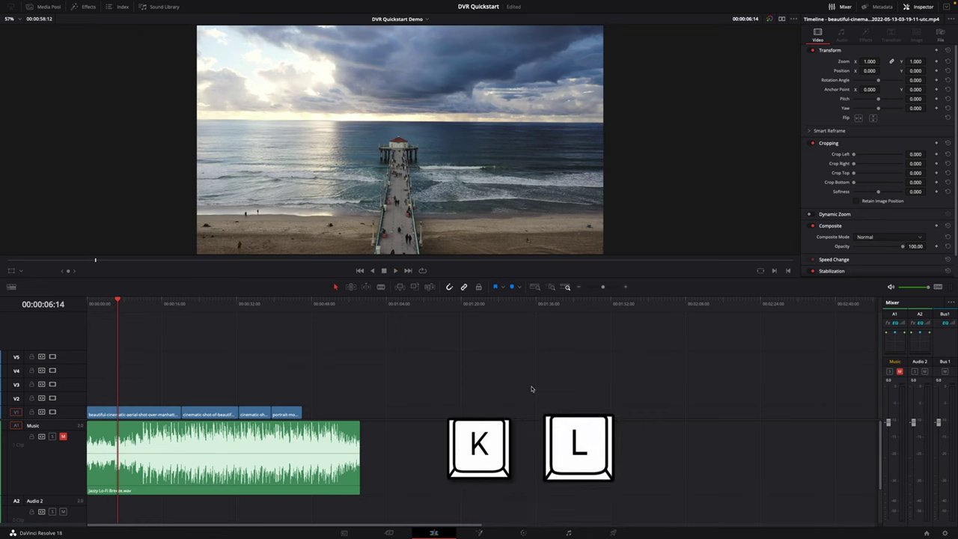
key("l")
key("l")
key("l")
key("l")
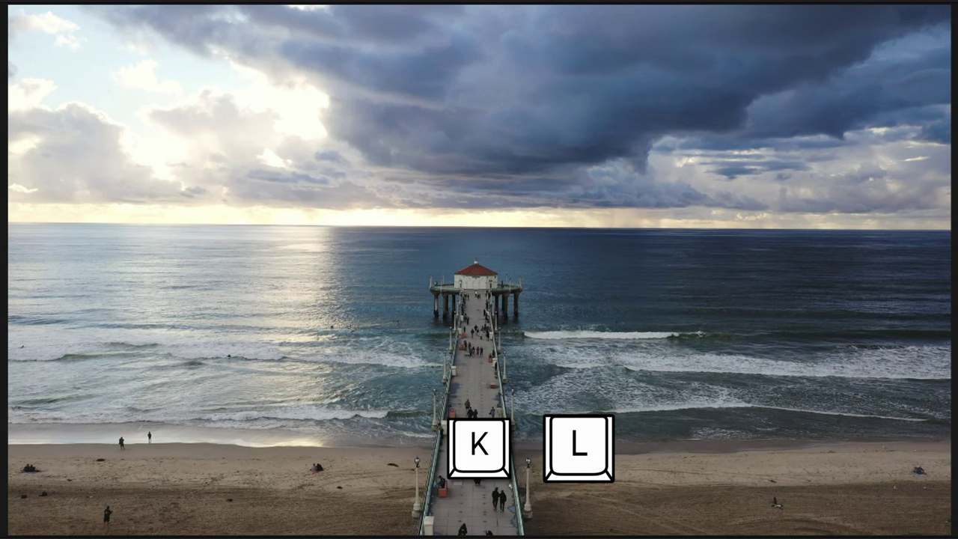
key("l")
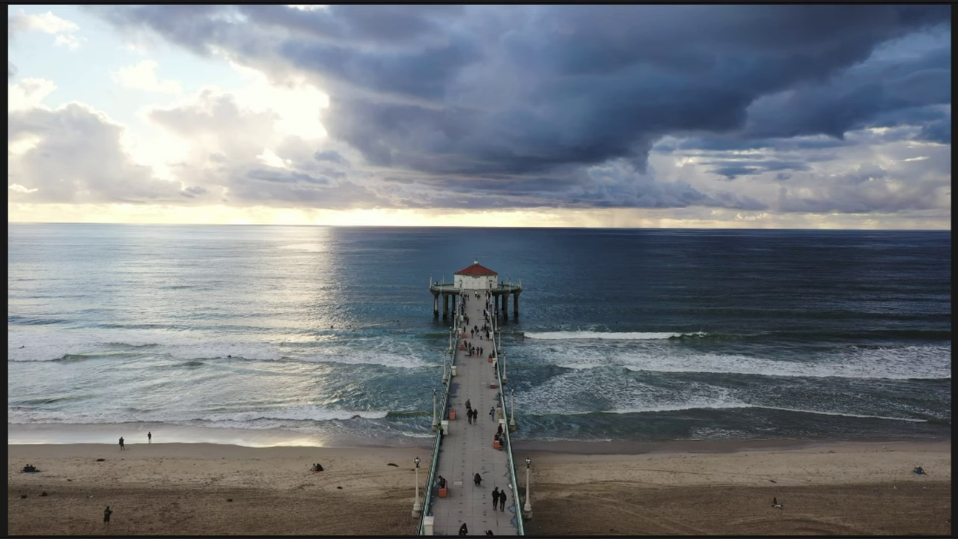
key("k")
key("j")
key("j")
key("j")
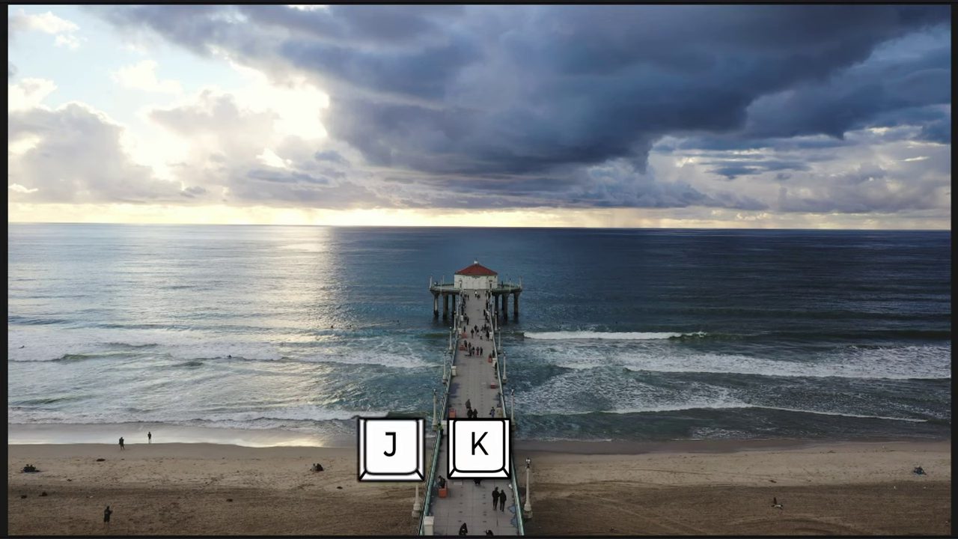
key("j")
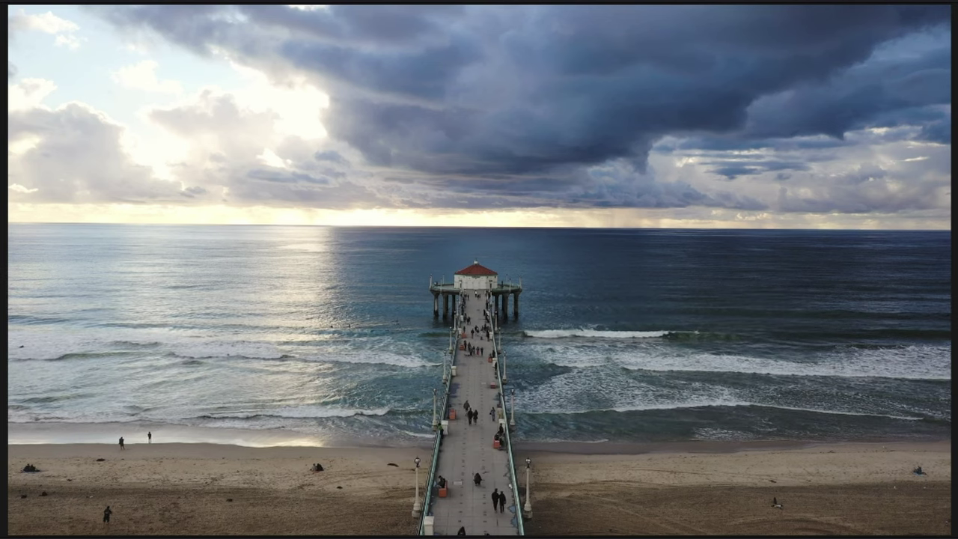
key("Escape")
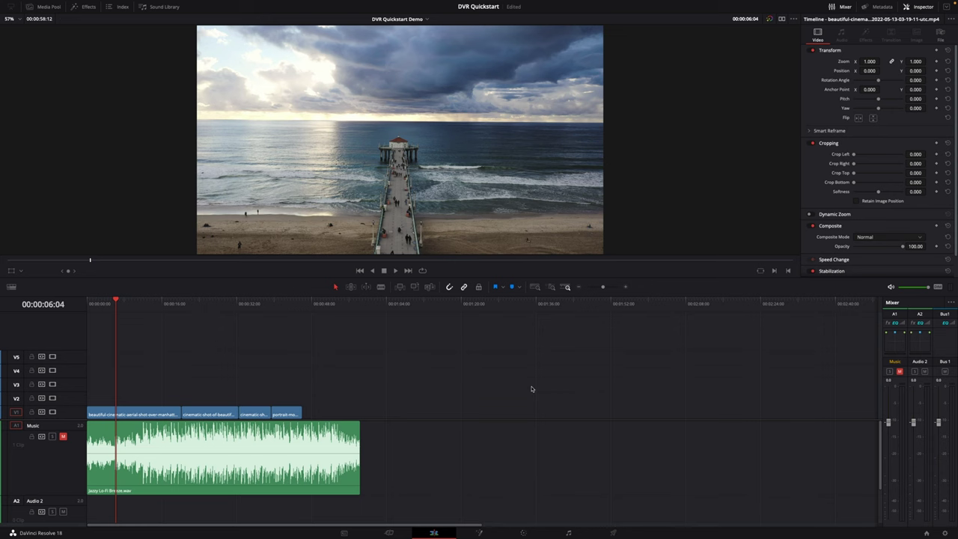
- View the clips on the Color page and return to the Edit page
scroll(493, 436, "down", 2)
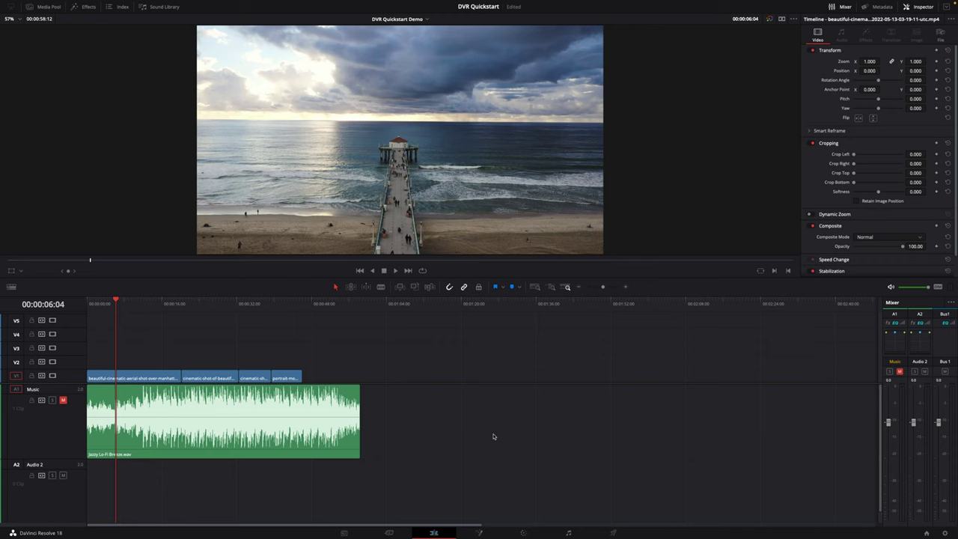
left_click(522, 531)
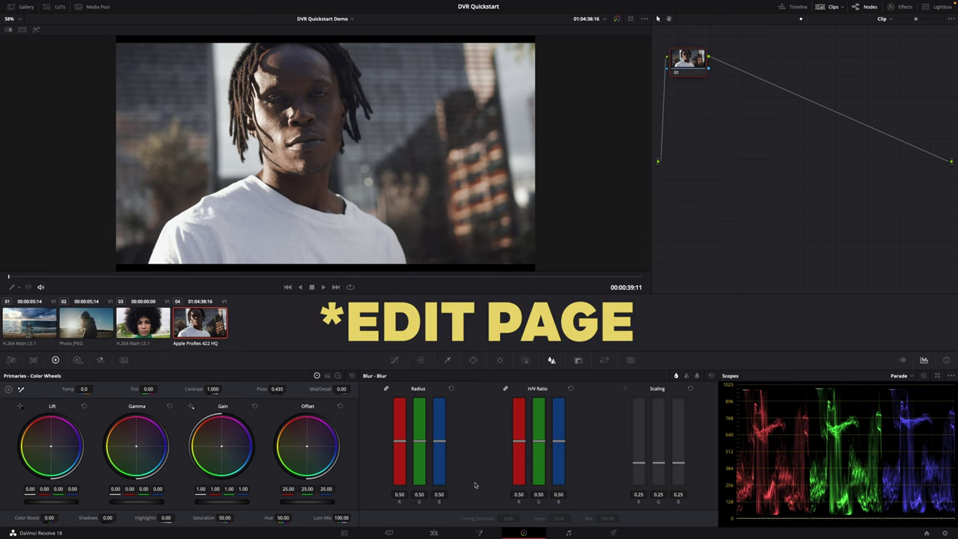
left_click(433, 531)
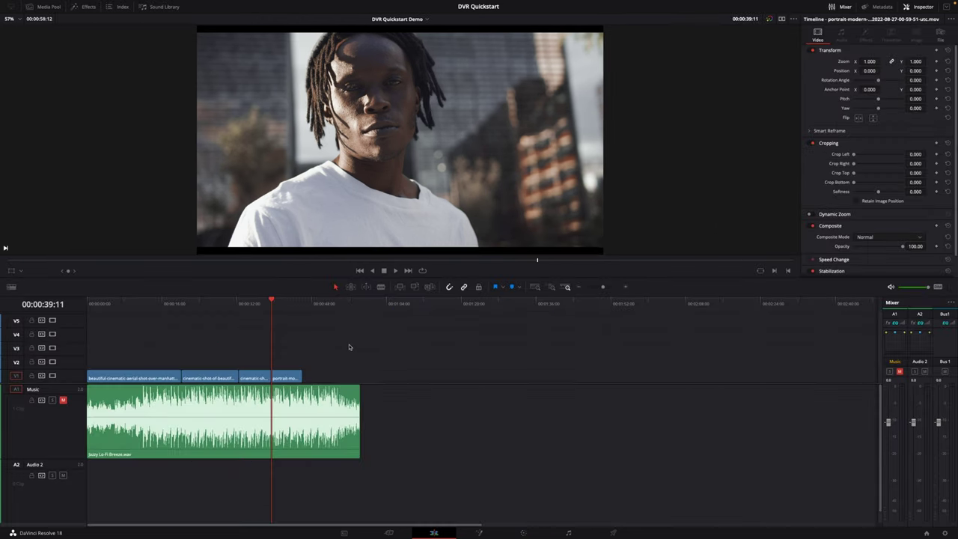
- Cut the first pier clip into four pieces with the Blade tool and move the playhead to 00:00:03:22
left_click(136, 303)
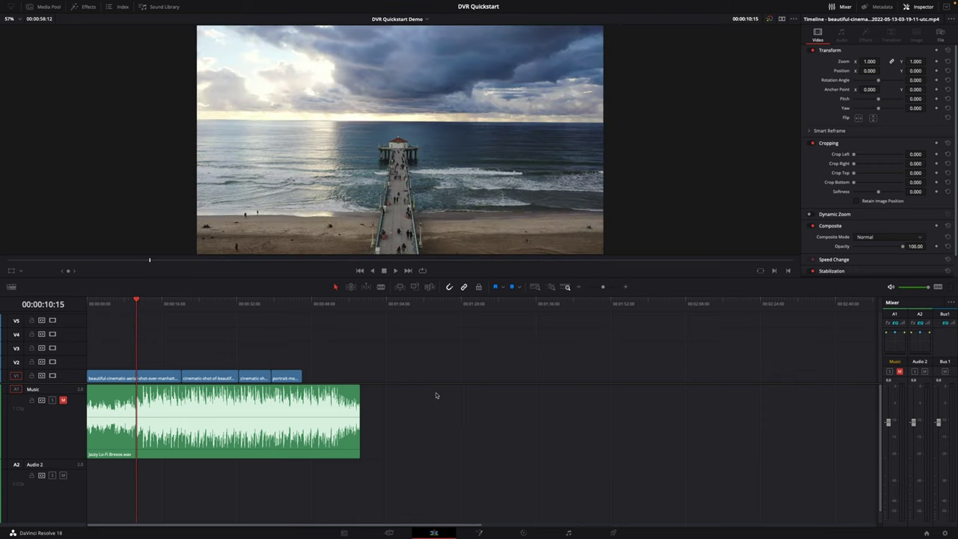
key("b")
left_click(125, 378)
left_click(104, 378)
left_click(154, 378)
key("a")
mouse_move(117, 315)
left_mouse_down()
mouse_move(173, 319)
mouse_move(87, 319)
mouse_move(164, 319)
mouse_move(106, 319)
left_mouse_up()
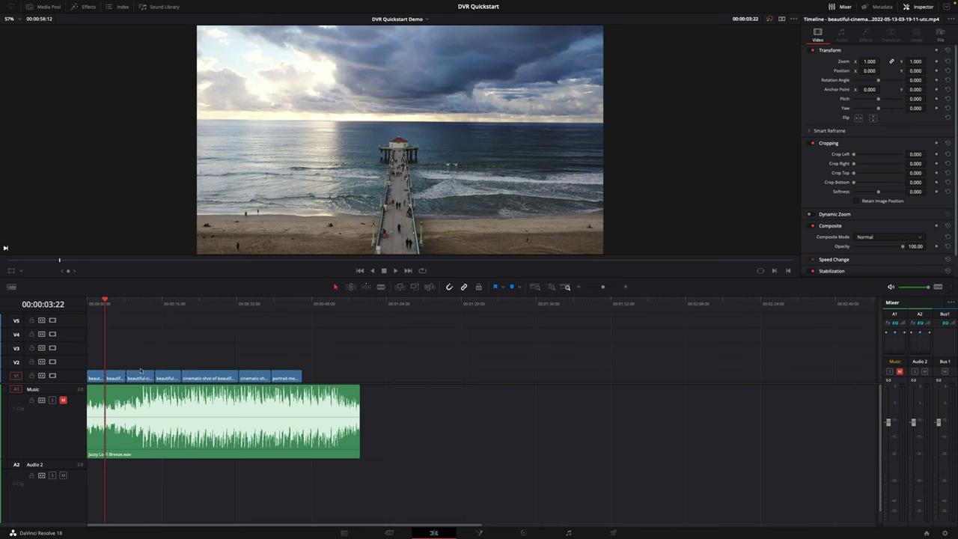
- On the Color page, tint the first pier clip's Lift toward blue (-0.05, 0.01, 0.08) and its Gain toward orange (1.14, 0.97, 0.91)
left_click(522, 532)
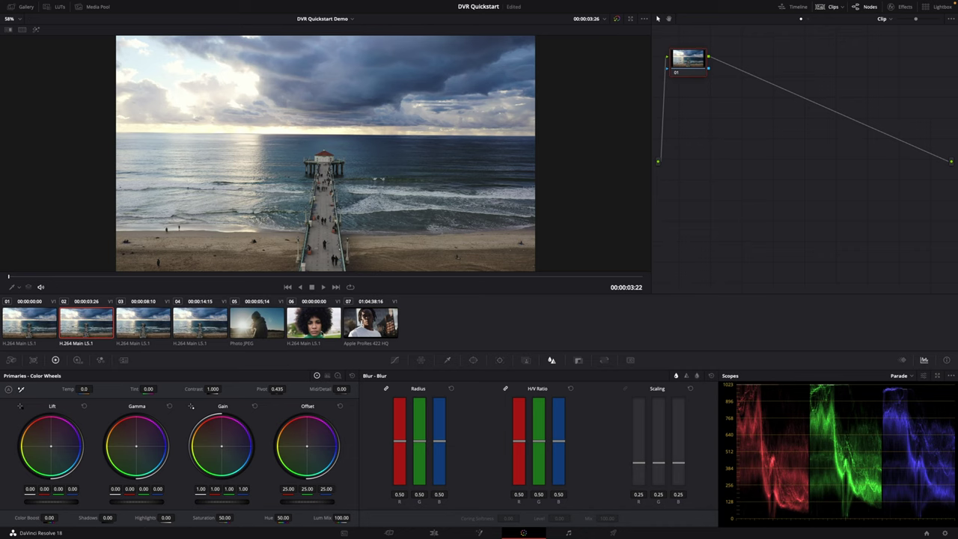
key("Up")
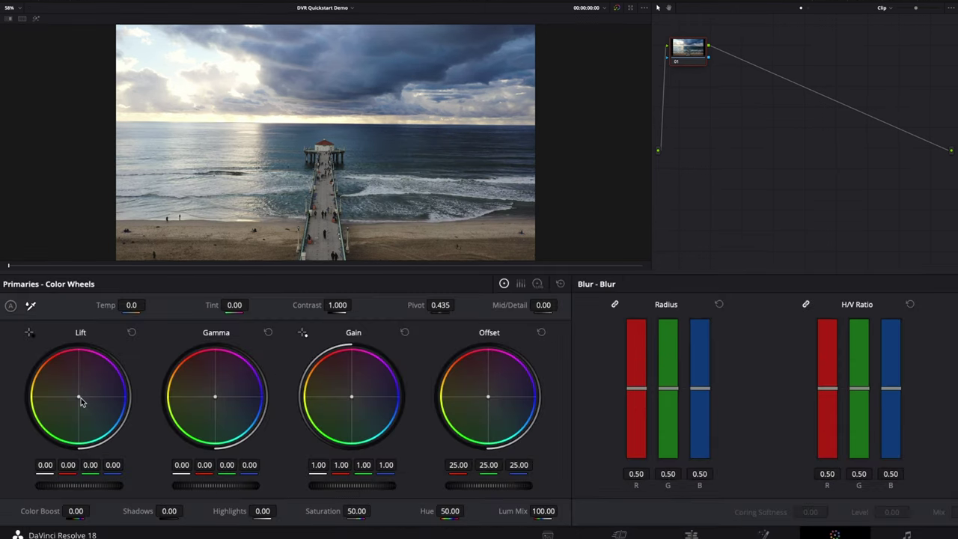
left_click_drag(52, 447, 53, 447)
left_click_drag(137, 437, 142, 442)
left_click_drag(349, 398, 330, 362)
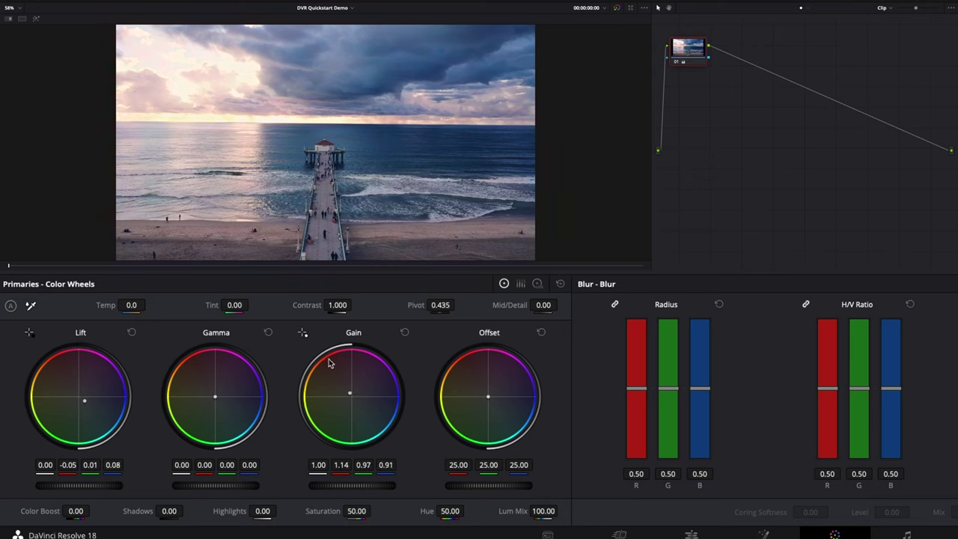
- Warm the first clip's Gamma slightly and lower its Offset to 20.50, 23.26, 22.27
left_click_drag(213, 394, 200, 377)
left_click_drag(491, 485, 461, 485)
mouse_move(490, 397)
left_mouse_down()
mouse_move(496, 380)
mouse_move(472, 404)
mouse_move(479, 390)
mouse_move(483, 413)
mouse_move(489, 401)
left_mouse_up()
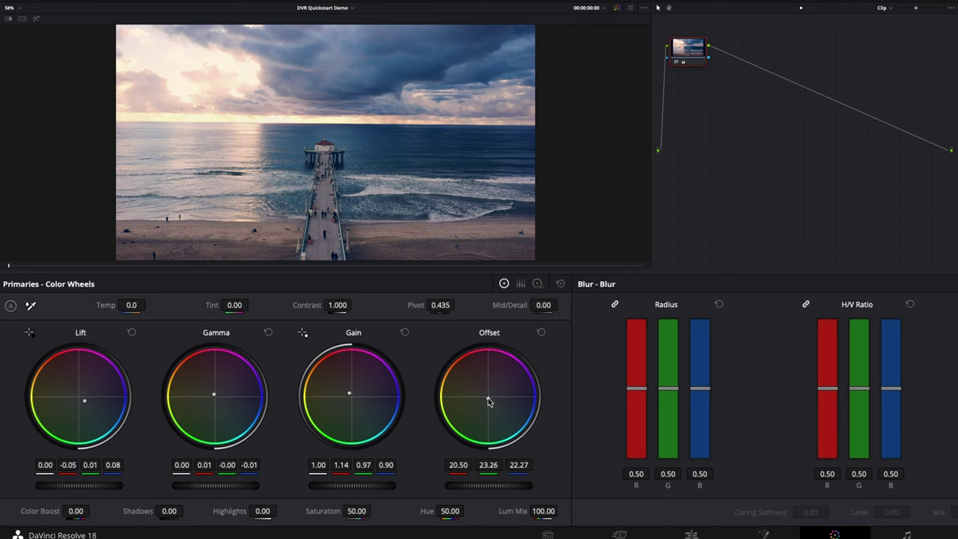
- Refine the first clip's primaries to master Gain 0.94, Highlights -40, master Lift -0.02 and Offset 21.91, 22.68, 22.14
left_click_drag(374, 484, 364, 486)
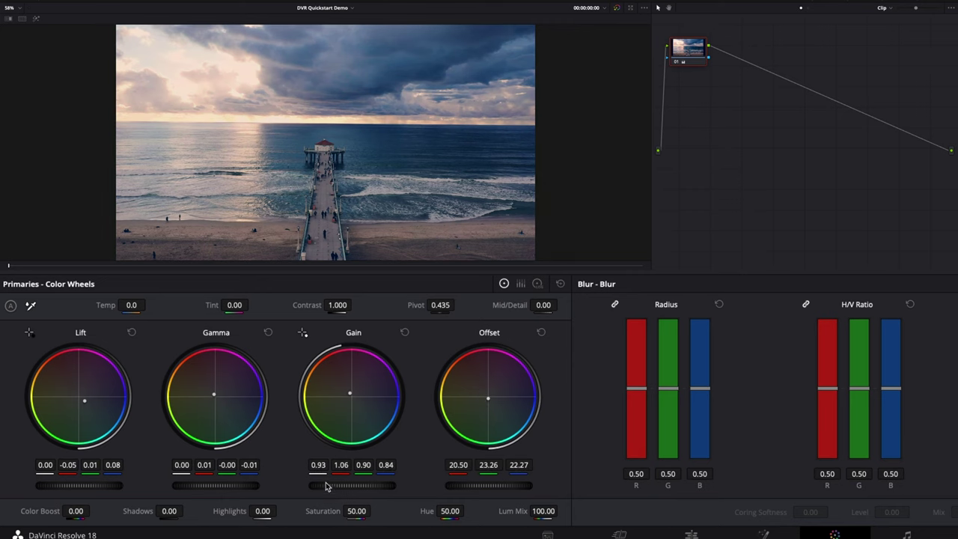
left_click(261, 510)
type("-40")
key("Return")
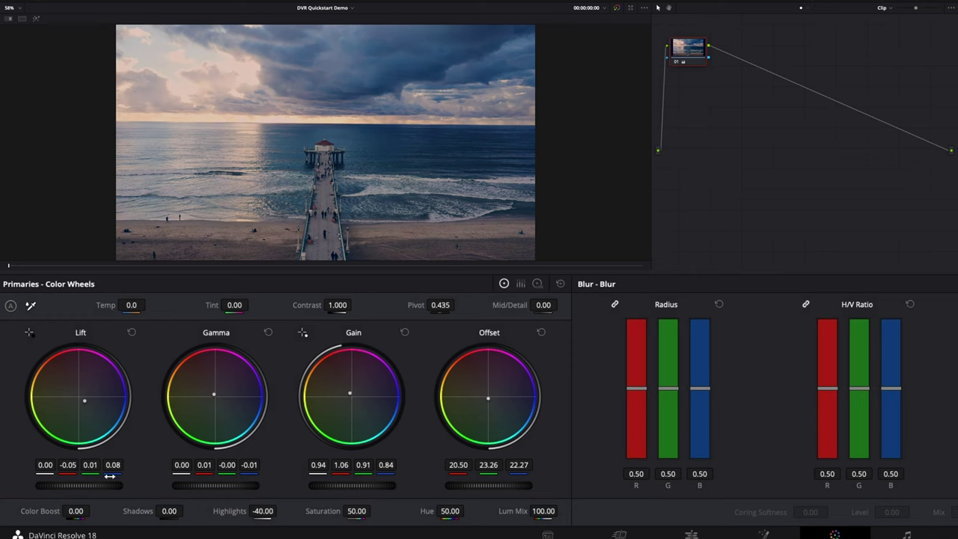
left_click_drag(75, 488, 45, 490)
left_click_drag(460, 392, 460, 374)
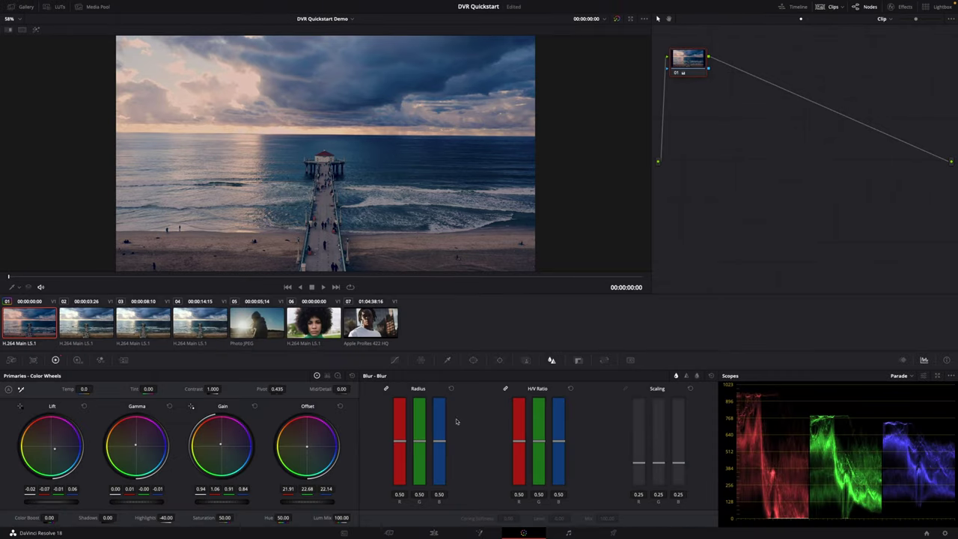
- Compare the first clip before and after grading by repeatedly bypassing and re-enabling all color grades
left_click(617, 18)
left_click(617, 19)
left_click(617, 19)
left_click(617, 19)
left_click(618, 18)
left_click(617, 18)
- Move node 01 lower in the node graph and toggle the node off and on to compare its grade
left_click_drag(693, 65, 703, 98)
key("ctrl+d")
key("ctrl+d")
key("ctrl+d")
key("ctrl+d")
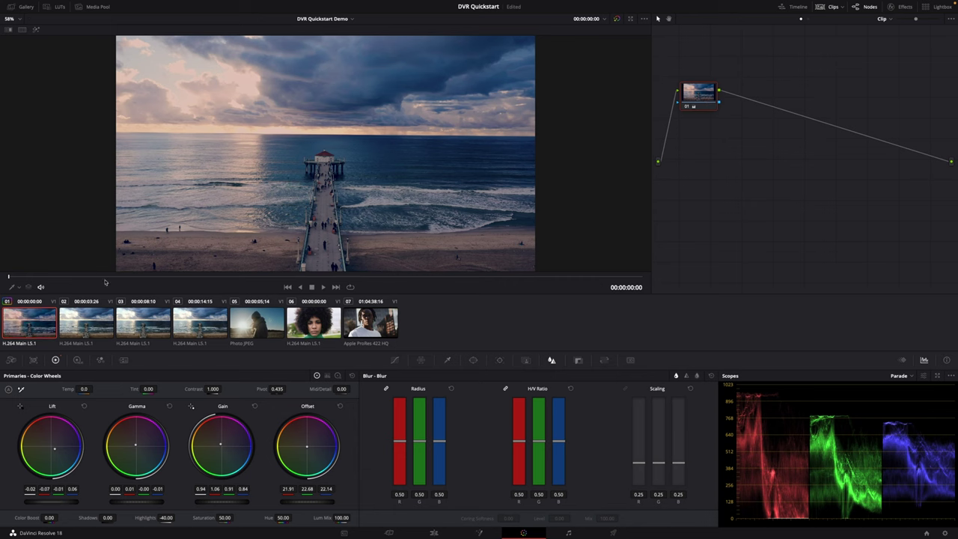
- Select the ungraded second clip, play it briefly on the Edit page, and return to the Color page
left_click(89, 334)
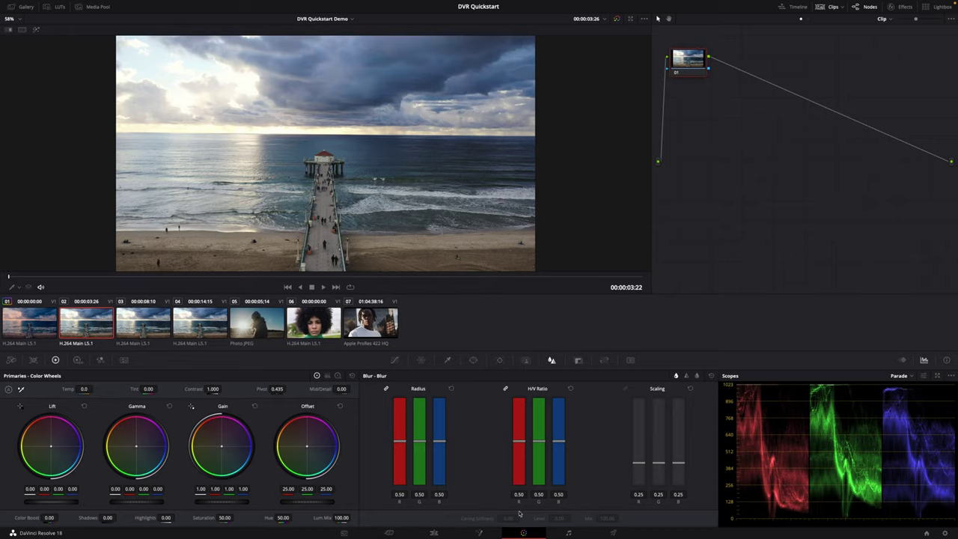
left_click(433, 532)
key("space")
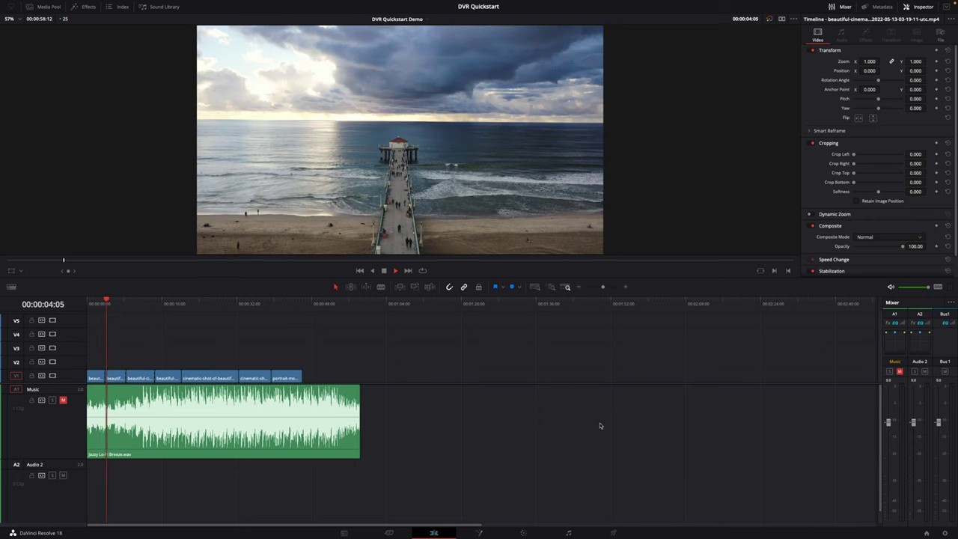
key("shift+6")
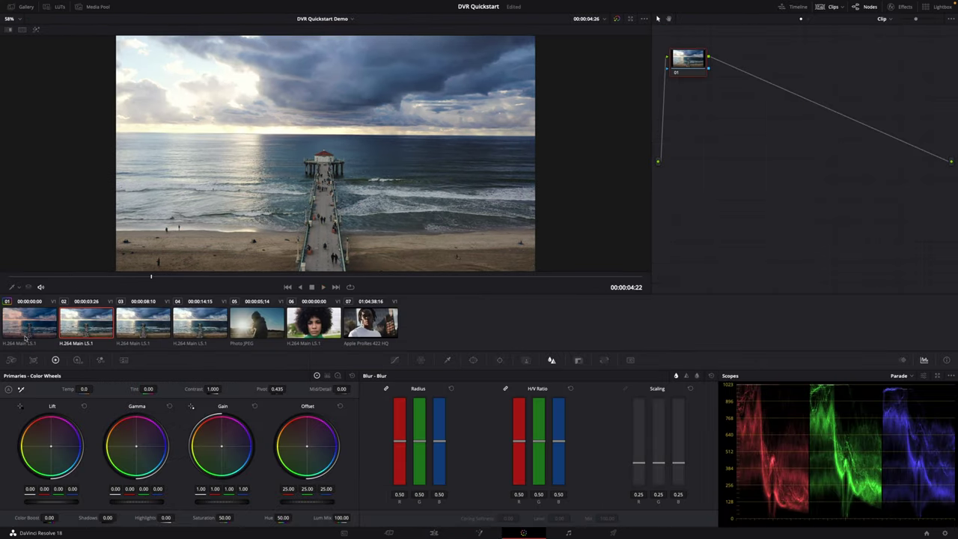
- Grab a still of the graded first clip and show it in the Gallery
left_click(38, 328)
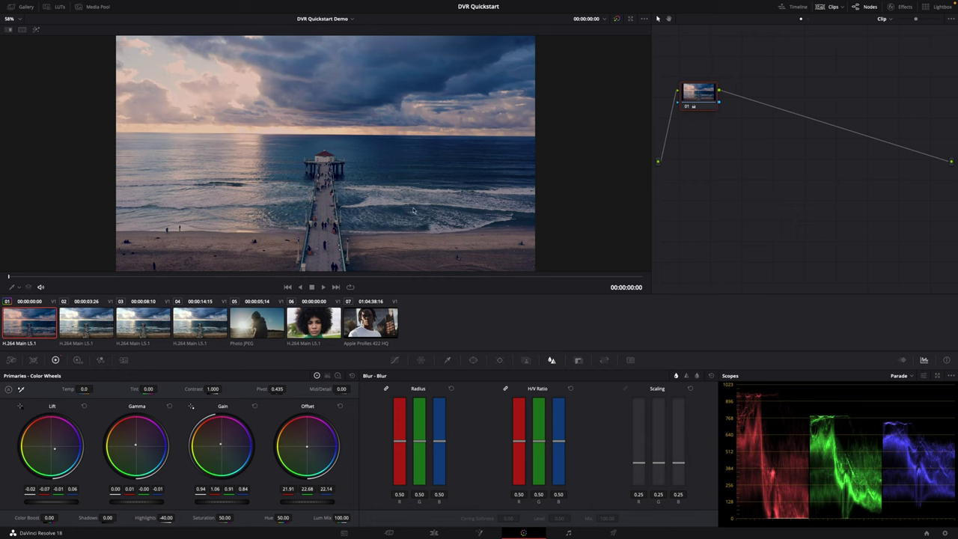
right_click(321, 133)
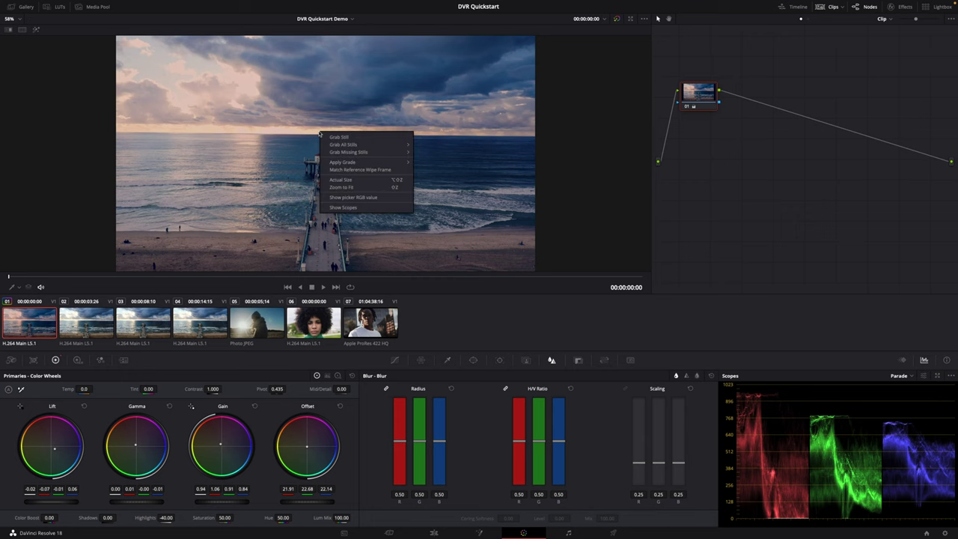
left_click(358, 139)
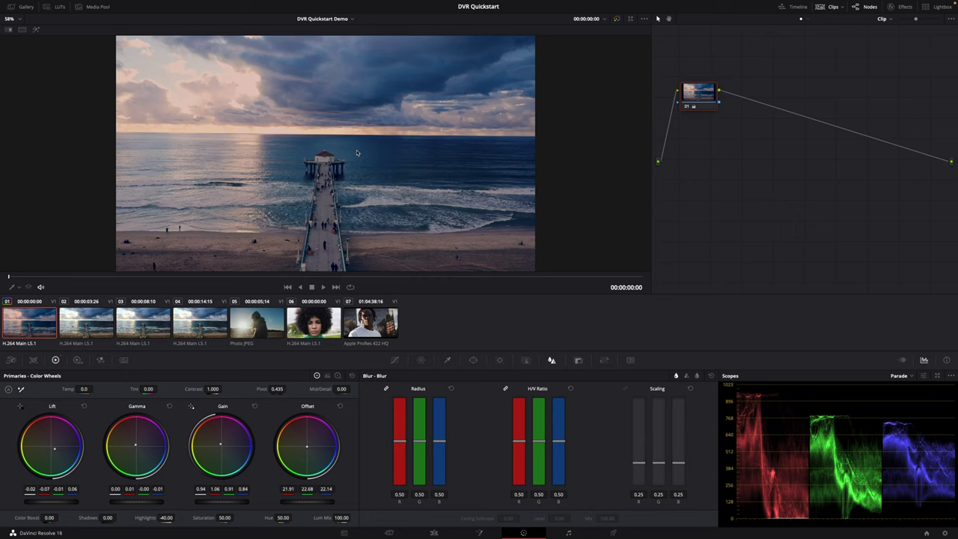
left_click(22, 7)
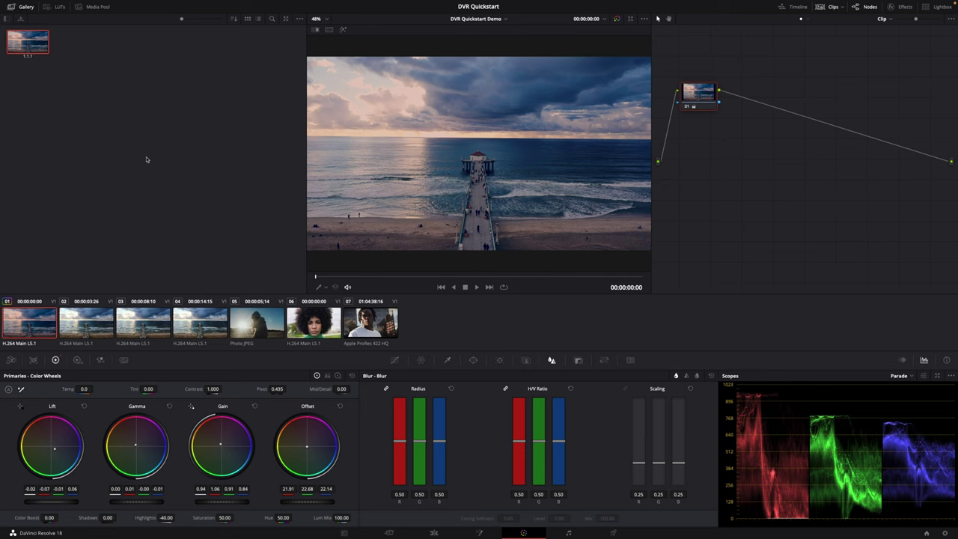
- Apply the saved still's grade to pier clips 02, 03 and 04 together
left_click(88, 327)
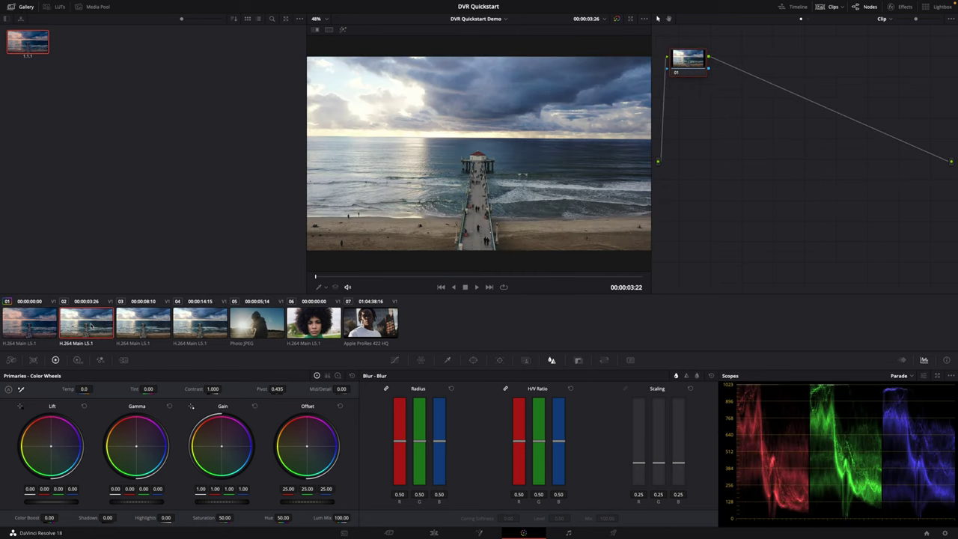
left_click_drag(150, 326, 91, 341)
right_click(24, 38)
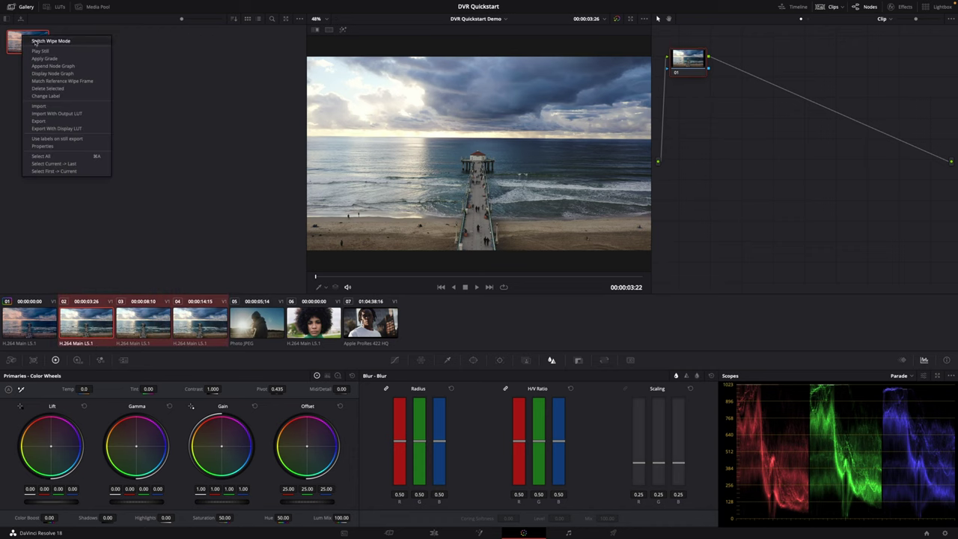
left_click(55, 59)
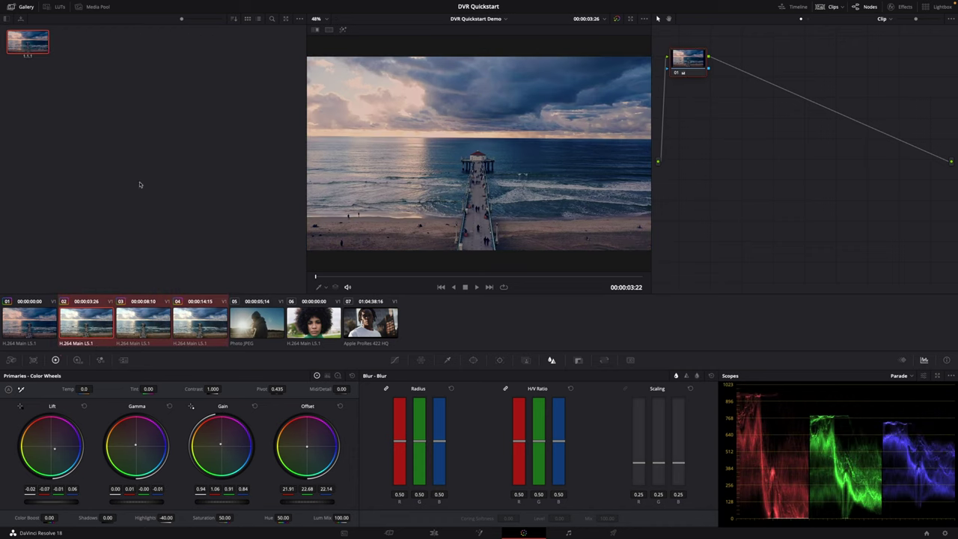
left_click(78, 338)
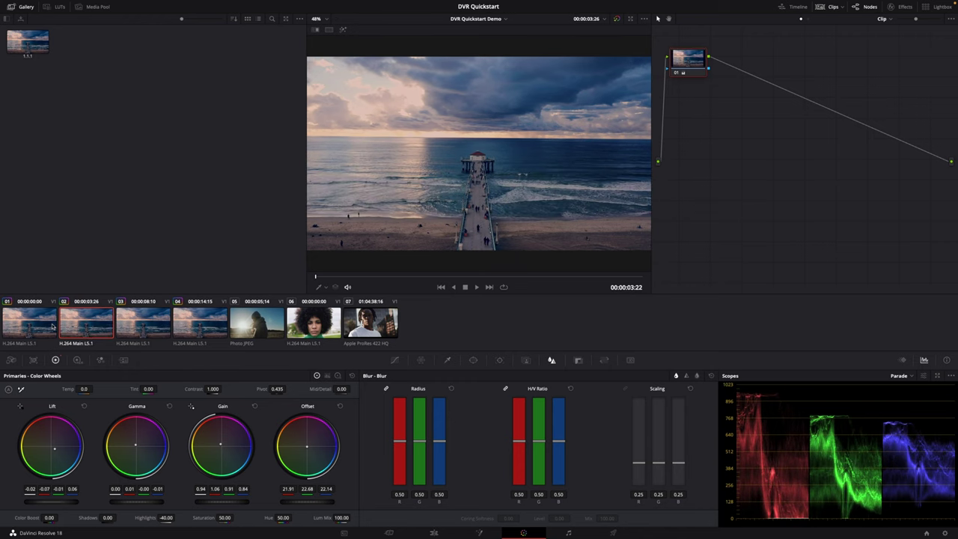
- Check the graded pier clips by scrubbing the start of the timeline on the Edit page, and return to the Color page
left_click(433, 532)
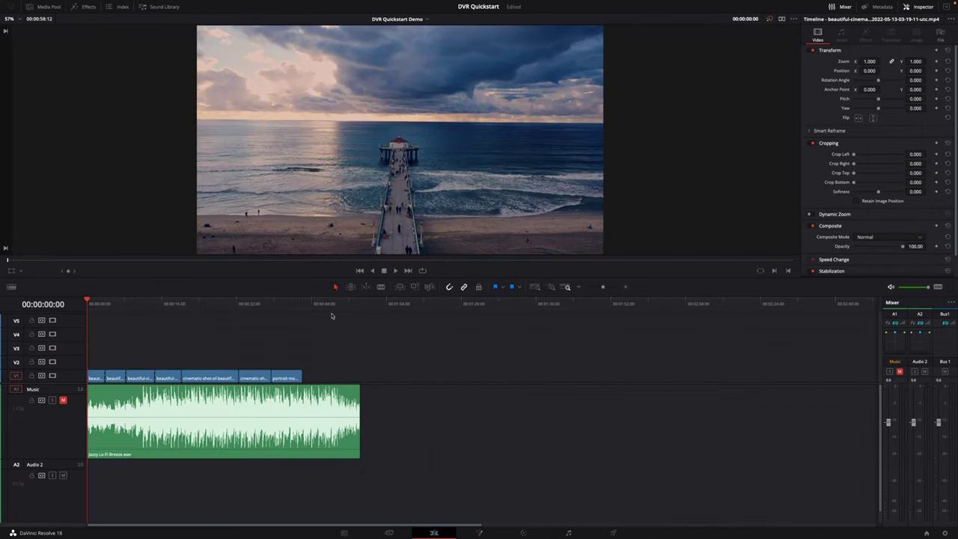
mouse_move(97, 304)
left_mouse_down()
mouse_move(155, 305)
mouse_move(93, 304)
left_mouse_up()
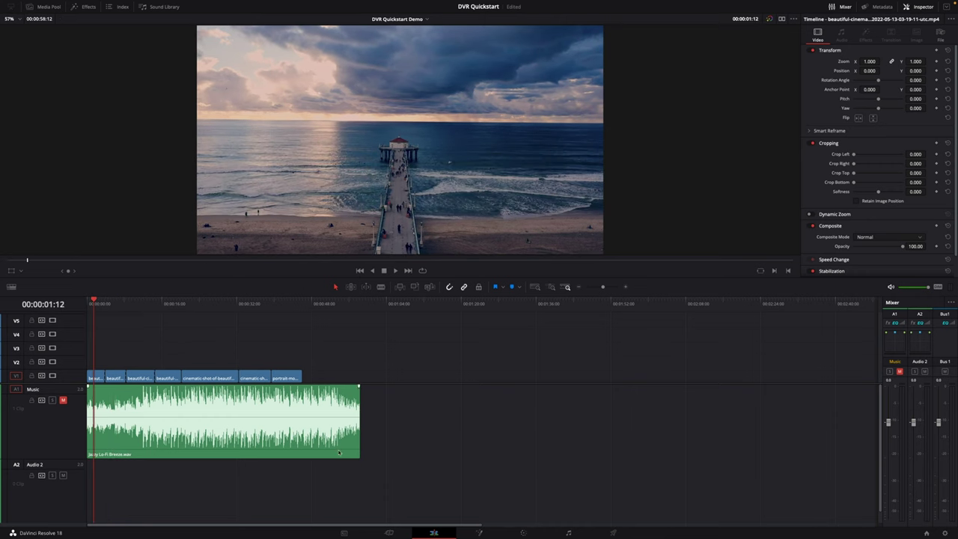
left_click(522, 533)
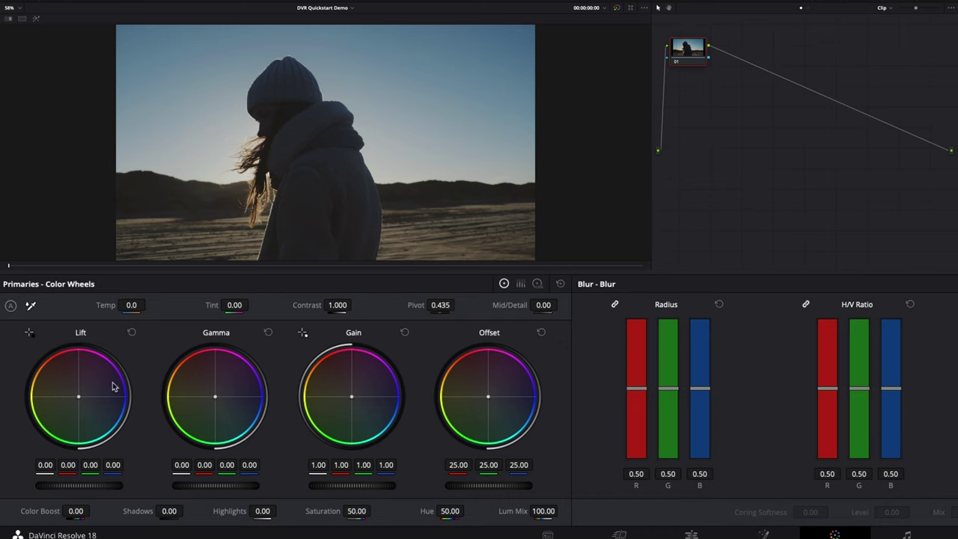
- On clip 05, set the master Lift to -0.01, Gamma to -0.00, Gain to 1.09 and Offset to 22.70
left_click_drag(82, 487, 718, 256)
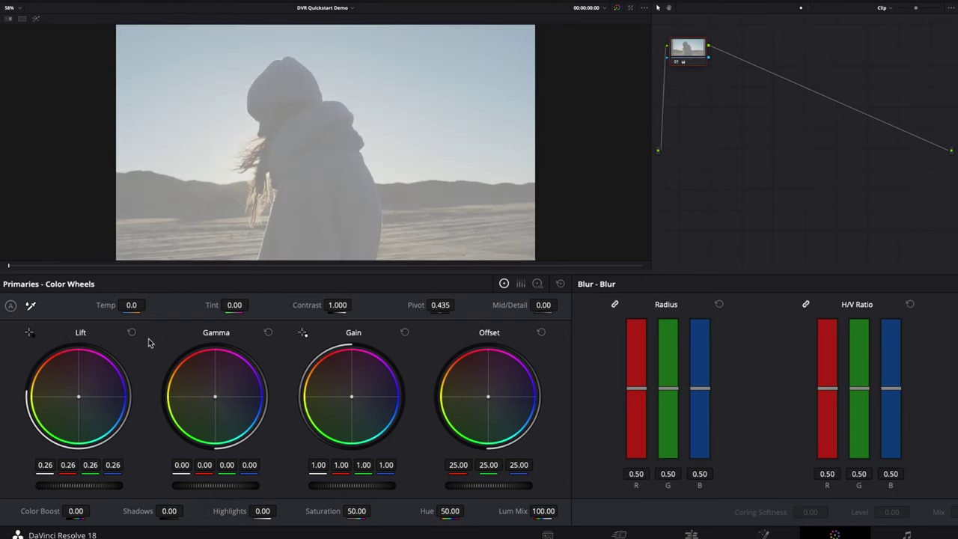
left_click_drag(99, 488, 64, 489)
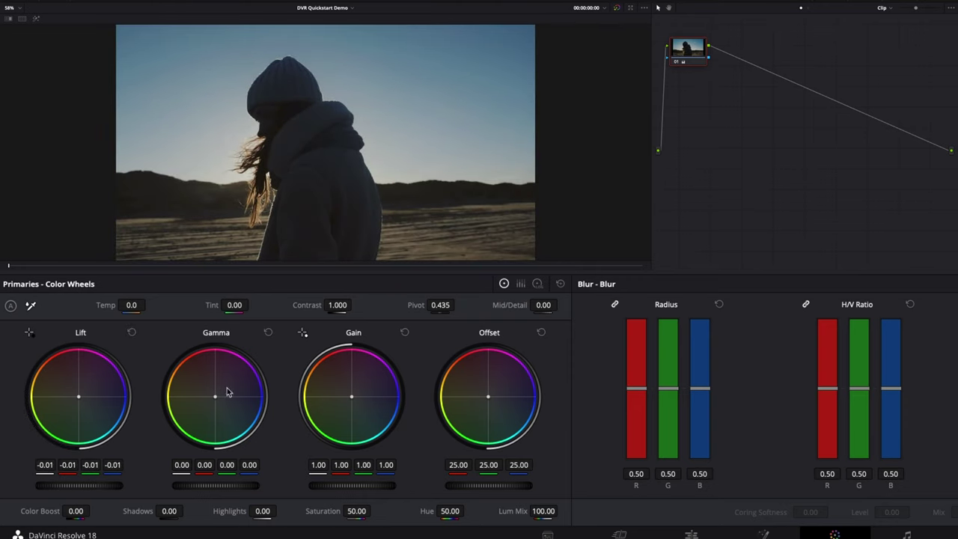
left_click_drag(220, 488, 257, 490)
left_click_drag(348, 493, 320, 489)
left_click_drag(514, 497, 403, 490)
left_click_drag(498, 490, 456, 488)
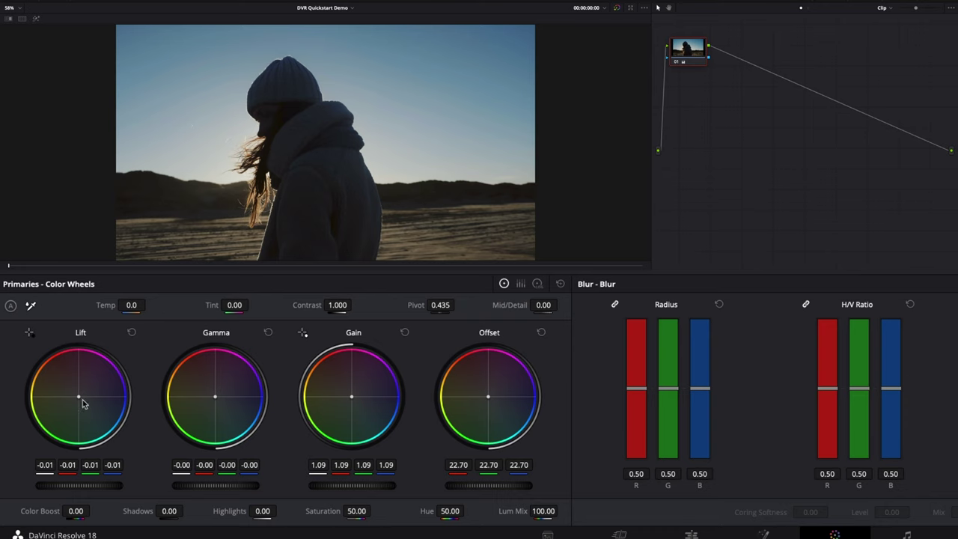
- Shift clip 05's Lift color balance toward blue and its Gamma, Gain and Offset toward orange, and lower the master Gain to 1.08
left_click_drag(82, 399, 113, 440)
left_click_drag(215, 395, 211, 384)
left_click_drag(349, 397, 323, 374)
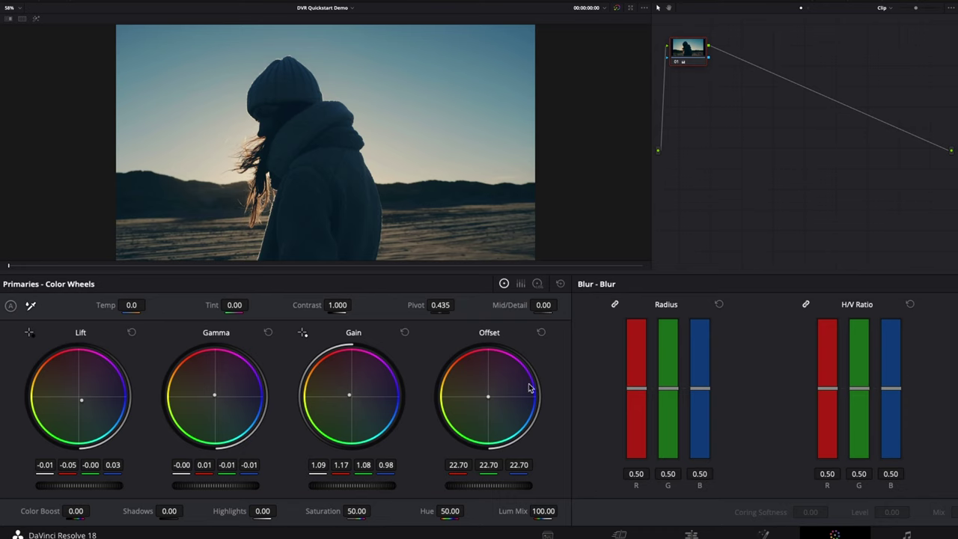
mouse_move(487, 400)
left_mouse_down()
mouse_move(508, 409)
mouse_move(506, 391)
mouse_move(515, 395)
mouse_move(490, 394)
mouse_move(499, 406)
mouse_move(507, 396)
mouse_move(476, 383)
mouse_move(484, 392)
left_mouse_up()
left_click_drag(353, 486, 354, 485)
- Set clip 05's Temp to -10.0, Tint to -4.00 and Contrast to about 1.05
left_click_drag(132, 305, 154, 305)
mouse_move(234, 304)
left_mouse_down()
mouse_move(254, 305)
mouse_move(230, 304)
left_mouse_up()
mouse_move(359, 305)
left_mouse_down()
mouse_move(368, 306)
mouse_move(354, 306)
left_mouse_up()
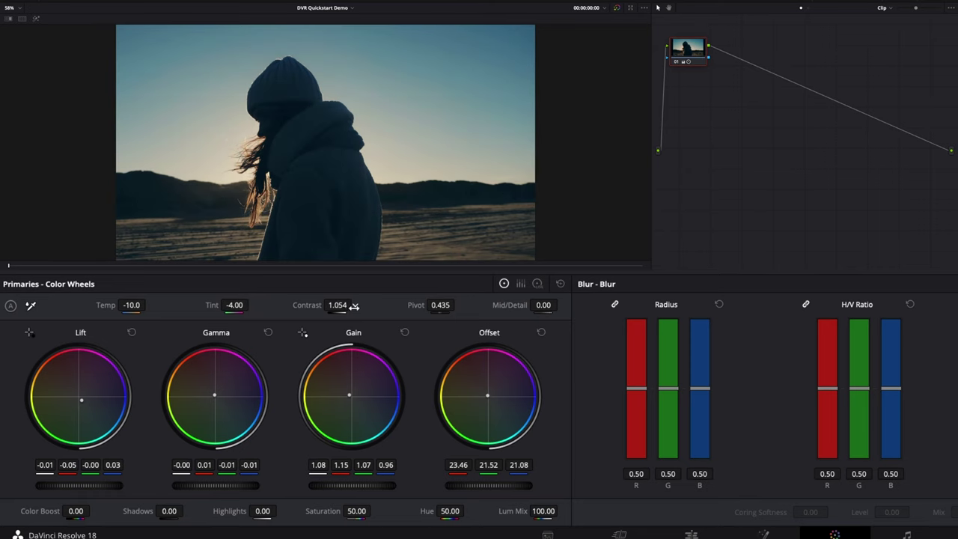
- Set clip 05's Color Boost to 34.00, Saturation to 53.80, Highlights to -12.50, Shadows to -5.00 and Hue to 49.40
left_click_drag(75, 512, 214, 494)
left_click_drag(530, 452, 228, 492)
mouse_move(356, 510)
left_mouse_down()
mouse_move(408, 511)
mouse_move(356, 511)
left_mouse_up()
left_click_drag(268, 511, 262, 510)
left_click_drag(167, 510, 159, 509)
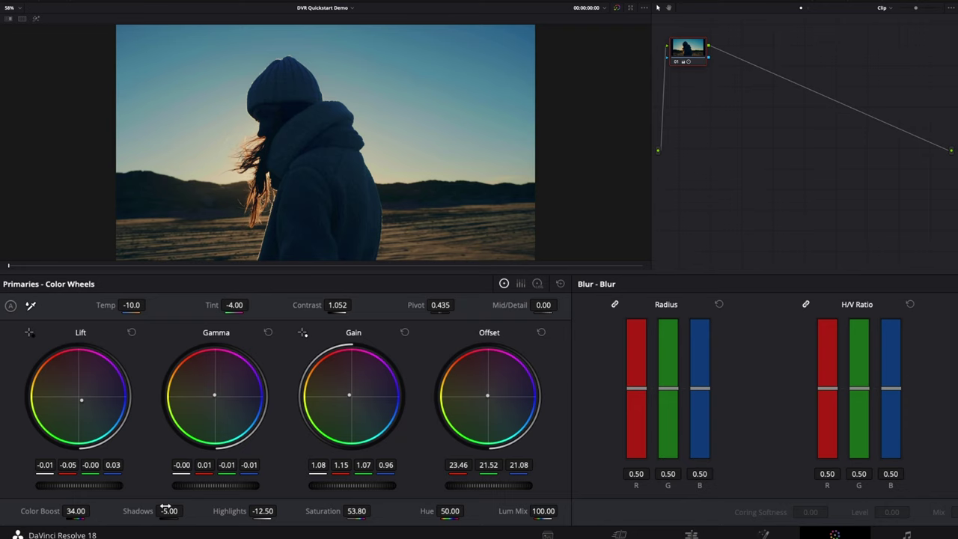
mouse_move(449, 511)
left_mouse_down()
mouse_move(500, 512)
mouse_move(413, 518)
mouse_move(445, 515)
left_mouse_up()
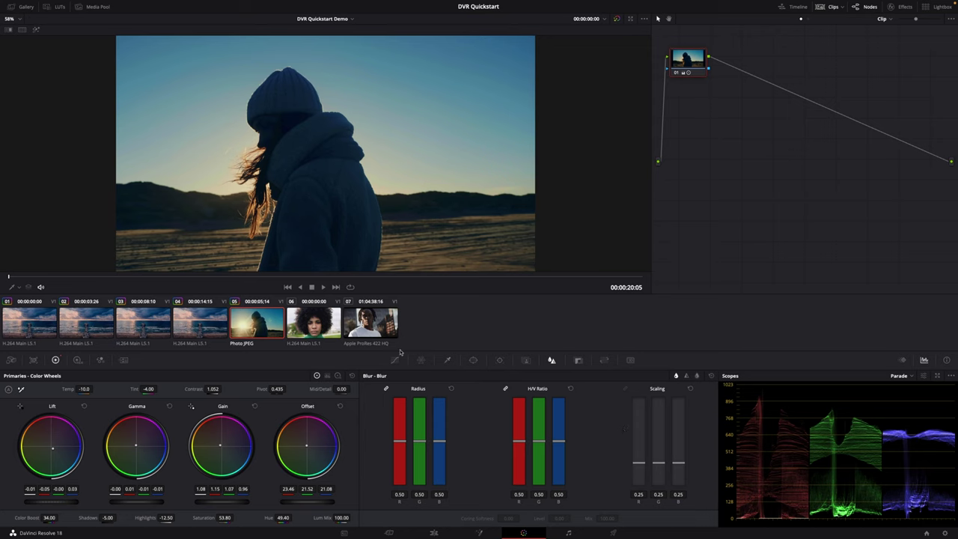
- Apply the Lion Rock Peak 05_S LUT from the Hong Kong folder of _Elements Looks to clip 06, and close the LUT browser
left_click(313, 323)
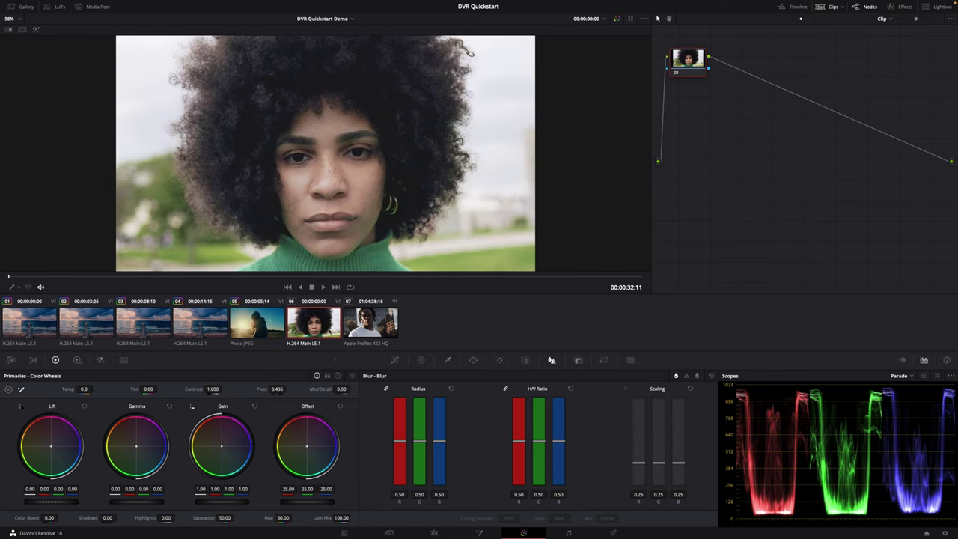
left_click(66, 10)
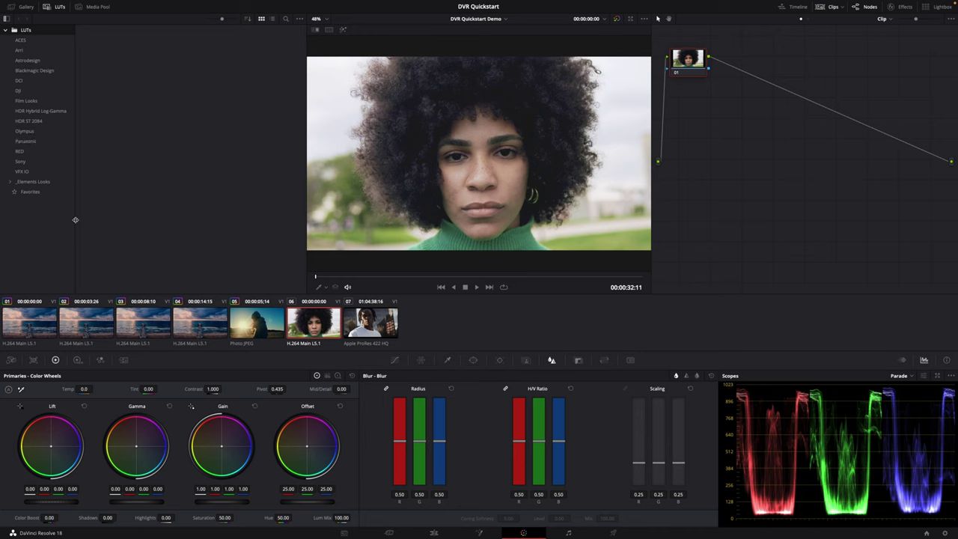
left_click(30, 182)
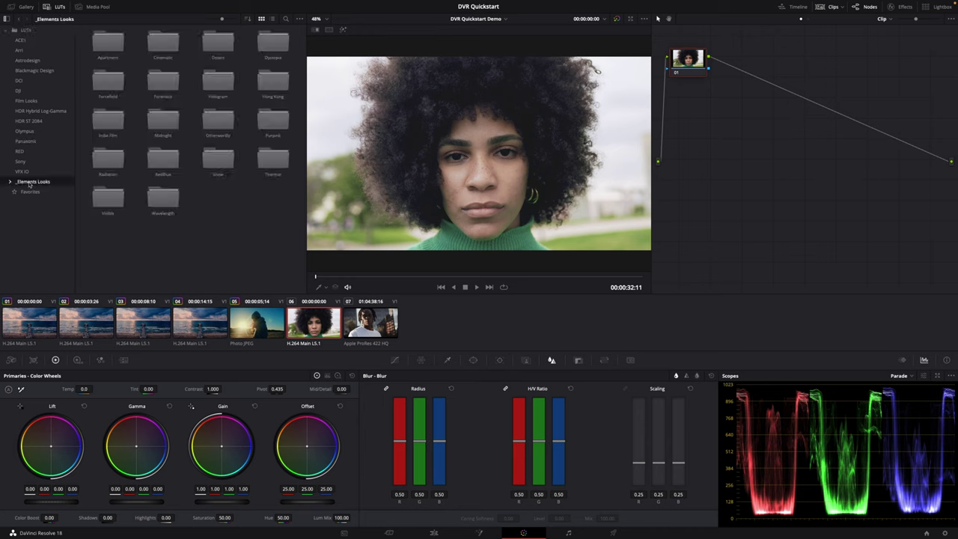
left_click(10, 181)
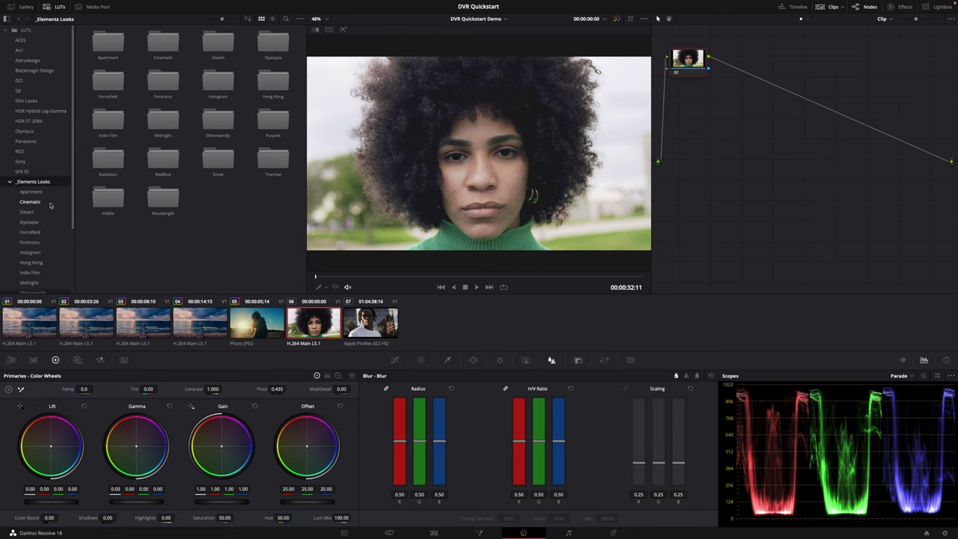
left_click(32, 263)
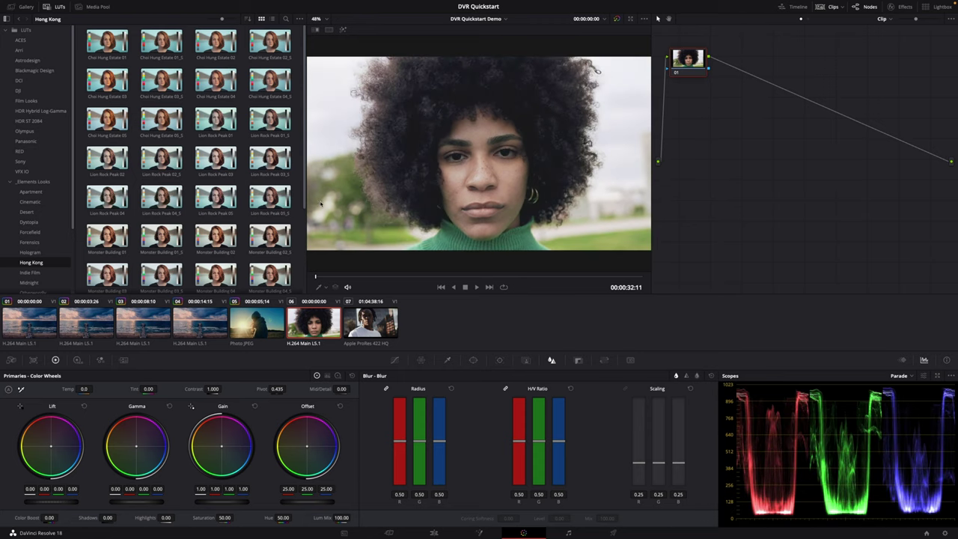
right_click(268, 199)
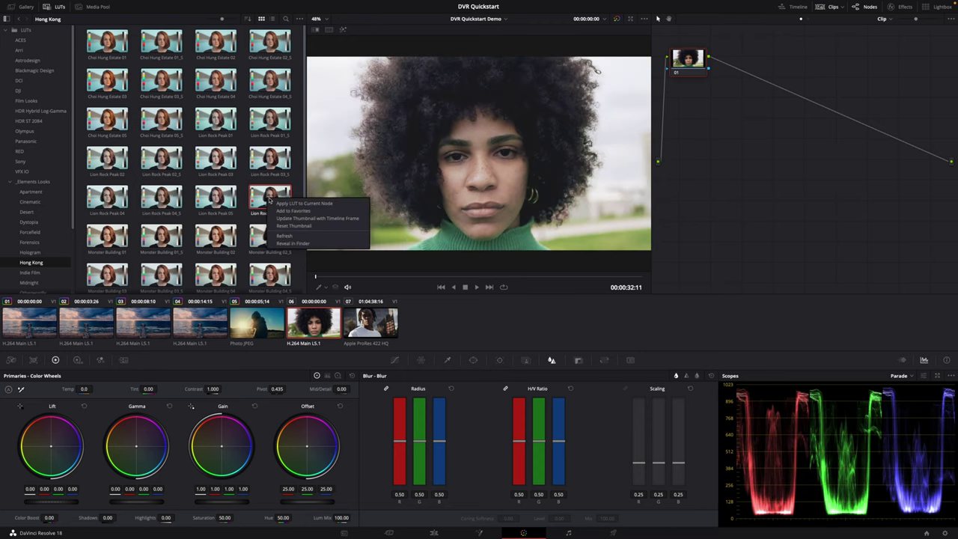
left_click(304, 202)
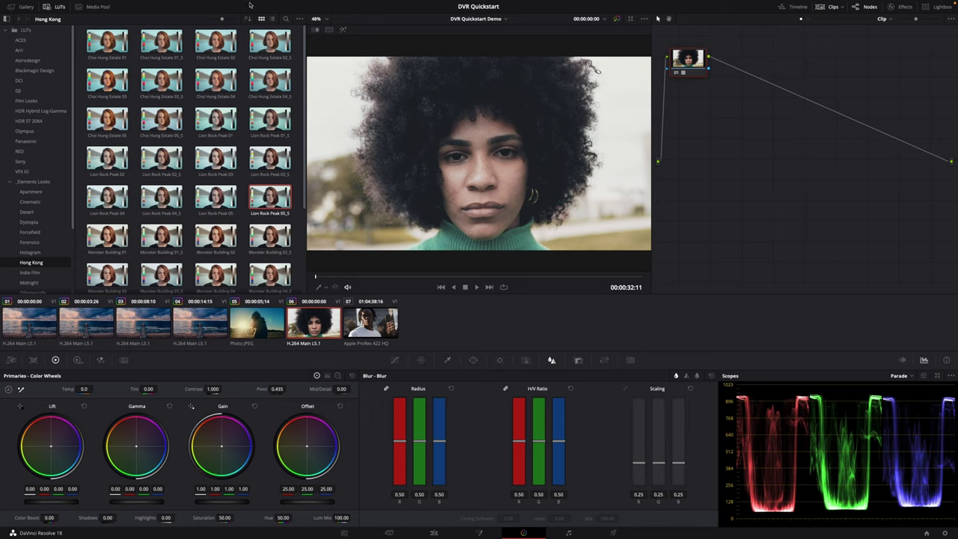
left_click(57, 7)
- Move clip 06's node 01 further into the node graph and toggle the node off and on to compare the LUT
left_click_drag(683, 59, 721, 81)
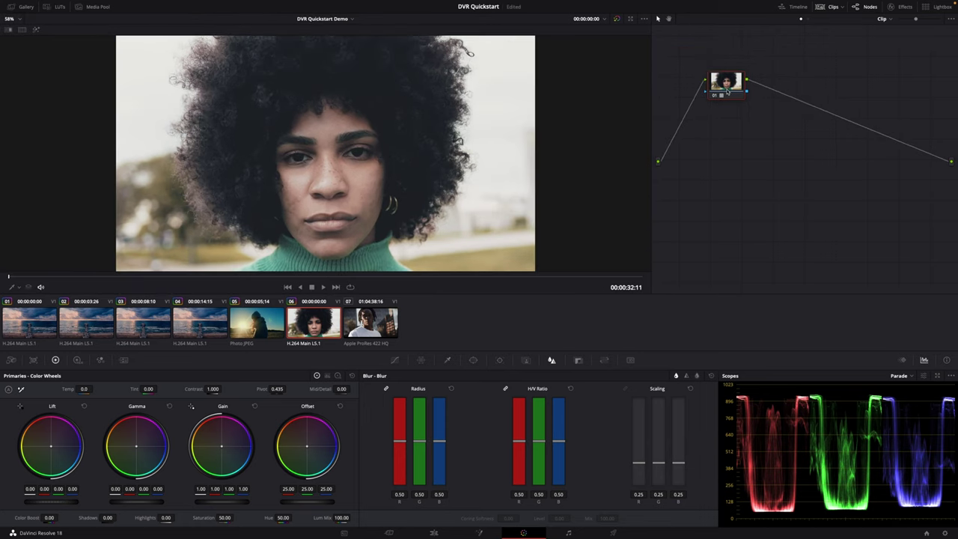
key("ctrl+d")
key("ctrl+d")
key("ctrl+d")
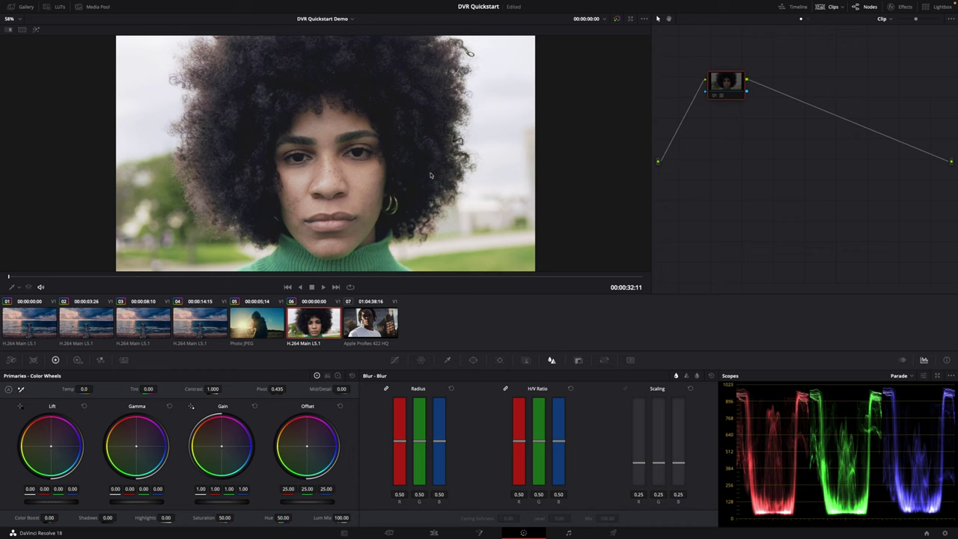
key("ctrl+d")
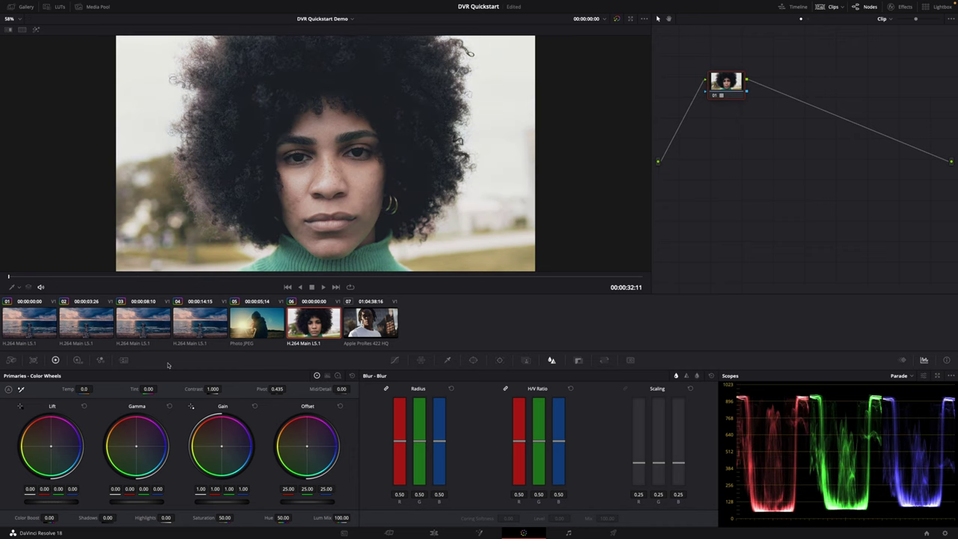
- Shift clip 06's Lift slightly toward blue and Gain toward orange, and set Contrast to 1.164, Color Boost to 15.50 and Offset to 19.85
left_click_drag(723, 86, 723, 98)
left_click_drag(51, 447, 62, 458)
mouse_move(219, 447)
left_mouse_down()
mouse_move(211, 434)
mouse_move(221, 446)
left_mouse_up()
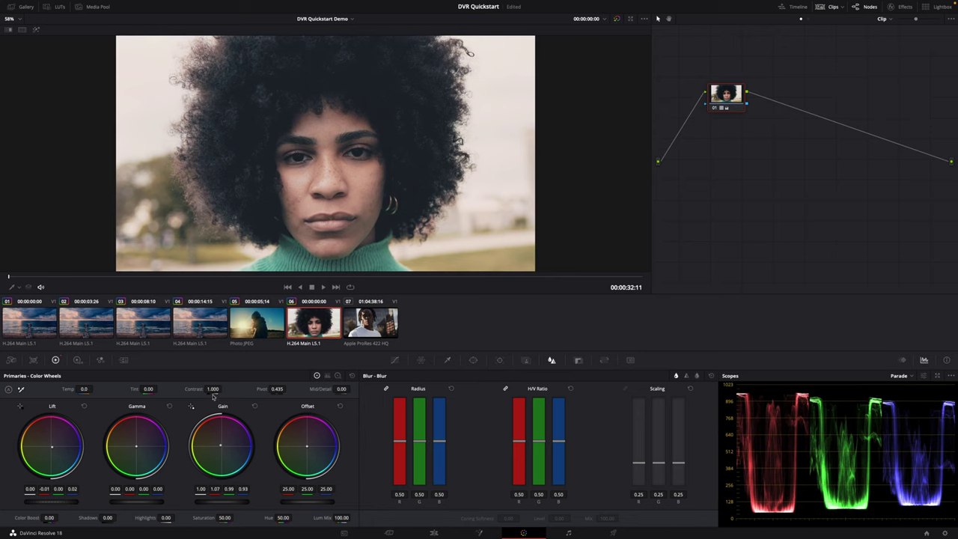
left_click_drag(174, 387, 247, 381)
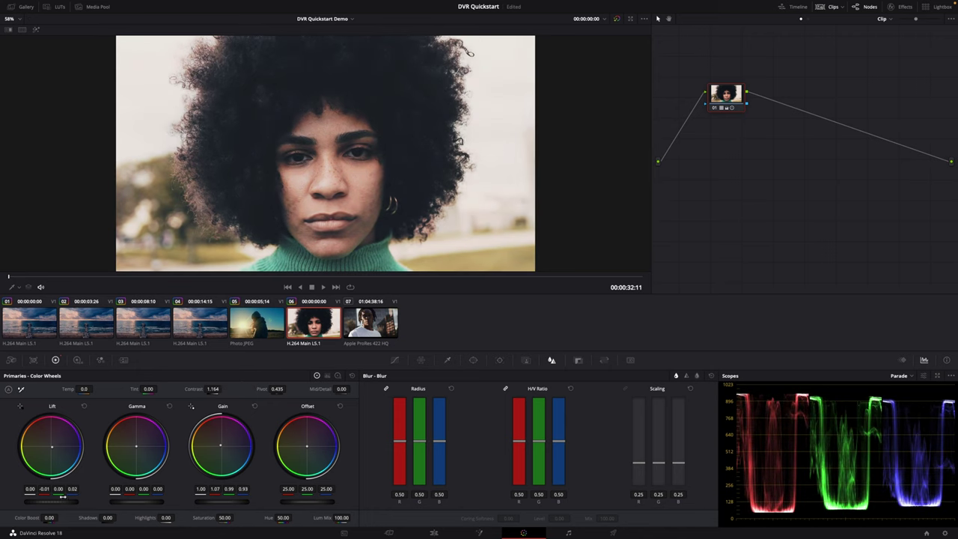
left_click_drag(54, 516, 58, 516)
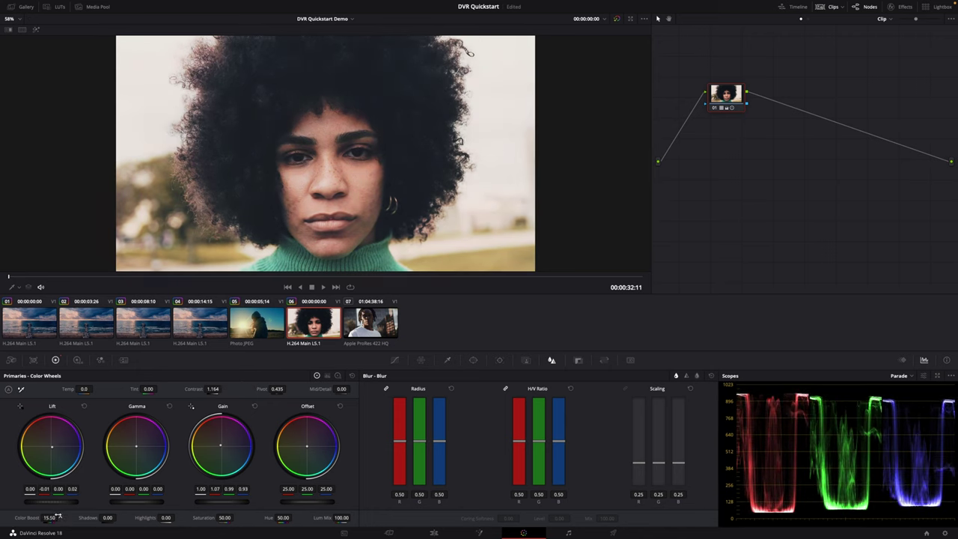
left_click_drag(284, 506, 232, 499)
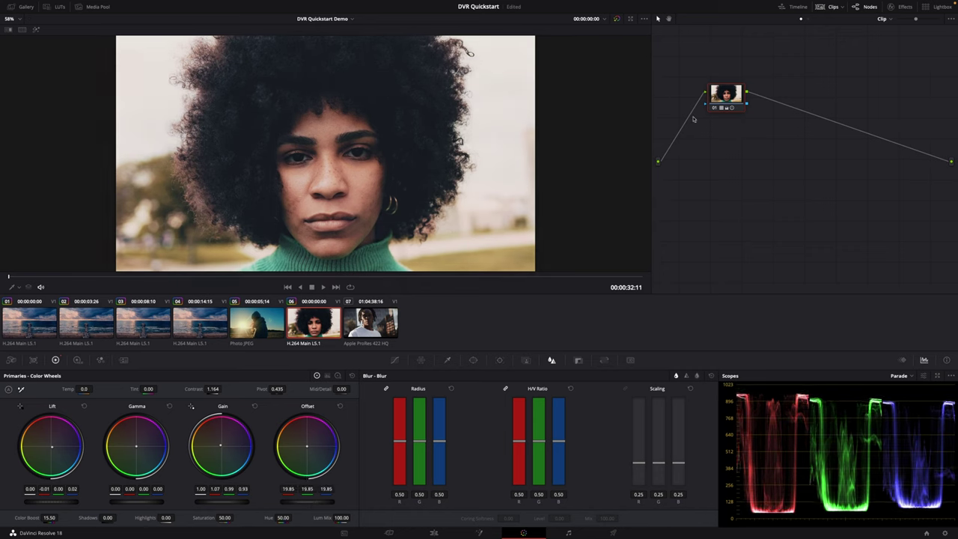
- Toggle node 01 off and on repeatedly to compare clip 06 before and after its refined grade
key("ctrl+d")
key("ctrl+d")
key("ctrl+d")
key("ctrl+d")
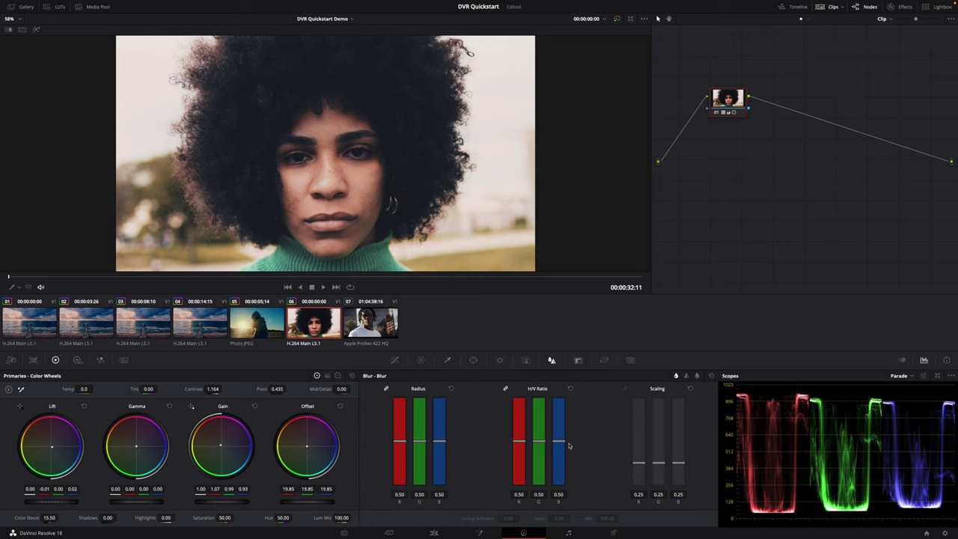
- On the Edit page, trim the music clip to end with the last video clip and lower its volume to about -7 dB
left_click(433, 532)
left_click_drag(358, 407, 302, 419)
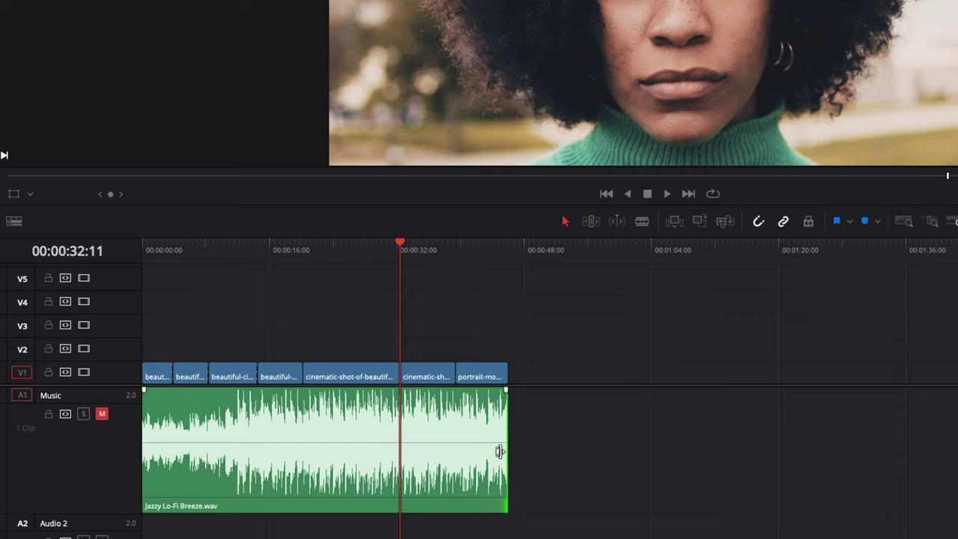
left_click(478, 411)
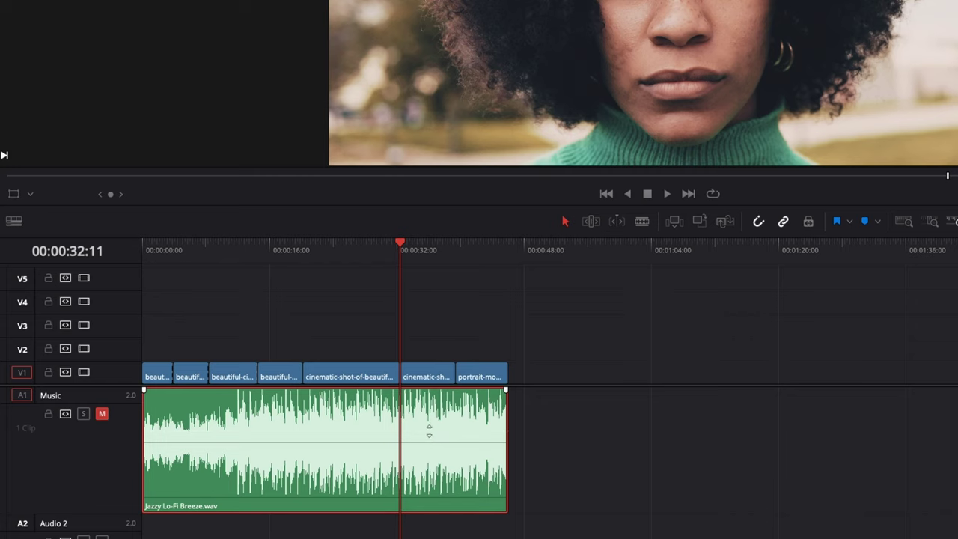
mouse_move(433, 428)
left_mouse_down()
mouse_move(424, 427)
mouse_move(425, 442)
mouse_move(424, 433)
left_mouse_up()
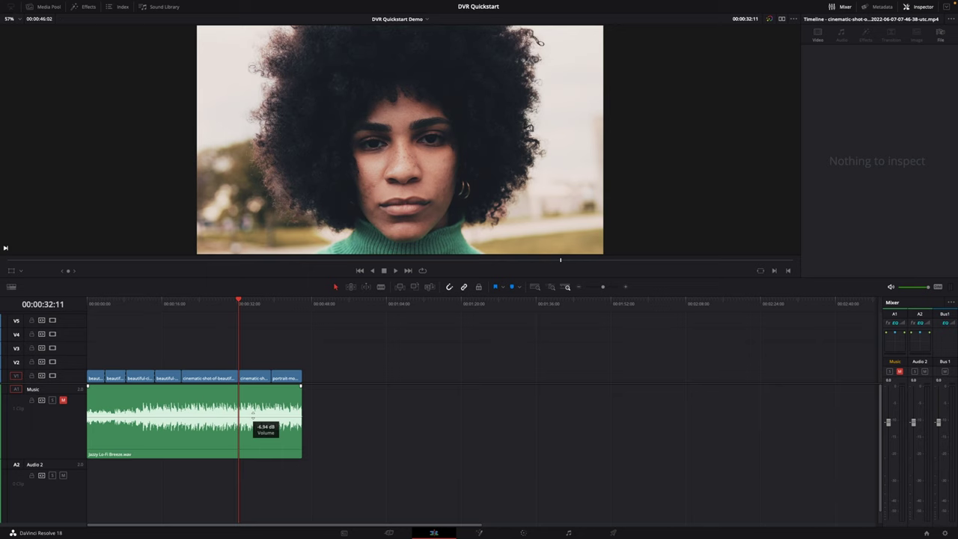
mouse_move(253, 412)
left_mouse_down()
mouse_move(253, 430)
mouse_move(256, 413)
left_mouse_up()
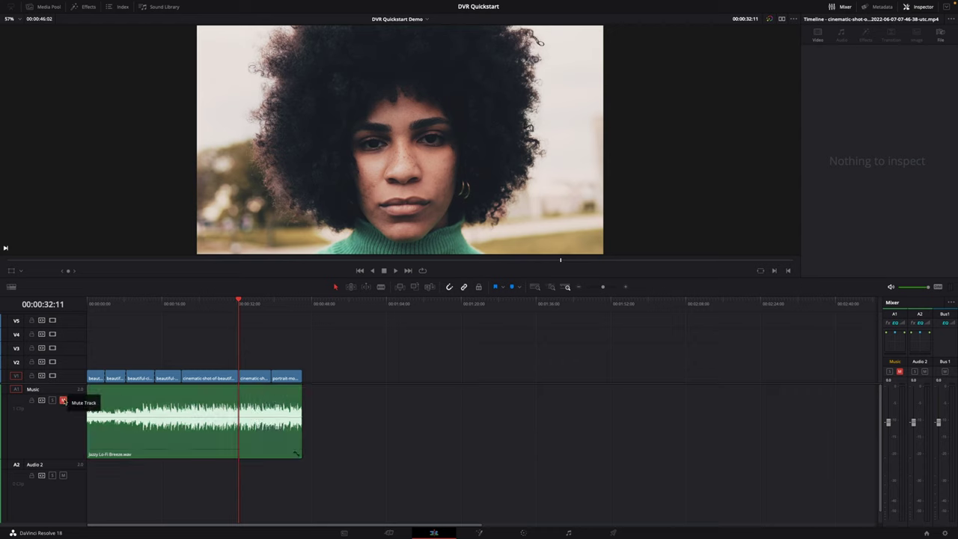
- Unmute the Music track and play the timeline from about 10 seconds to check the audio level
left_click(63, 401)
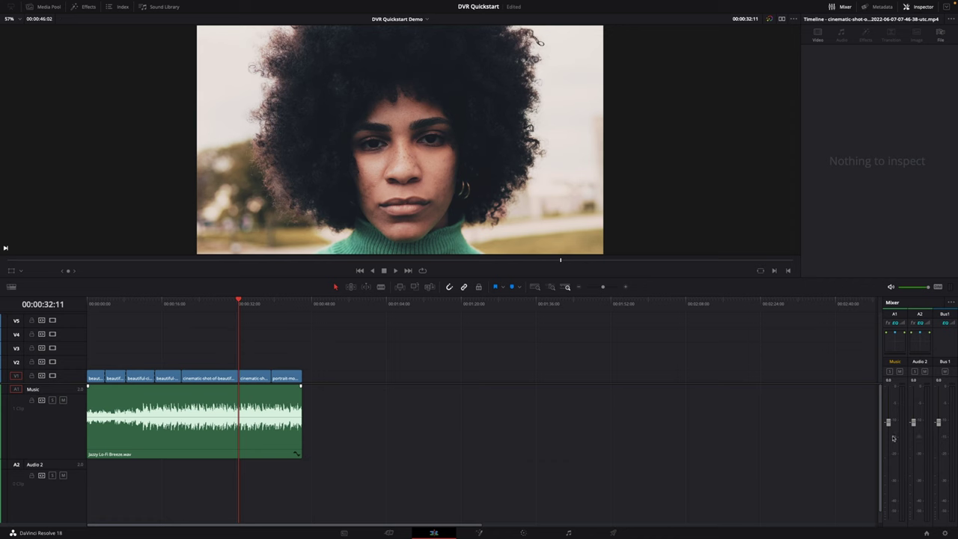
left_click(134, 305)
key("space")
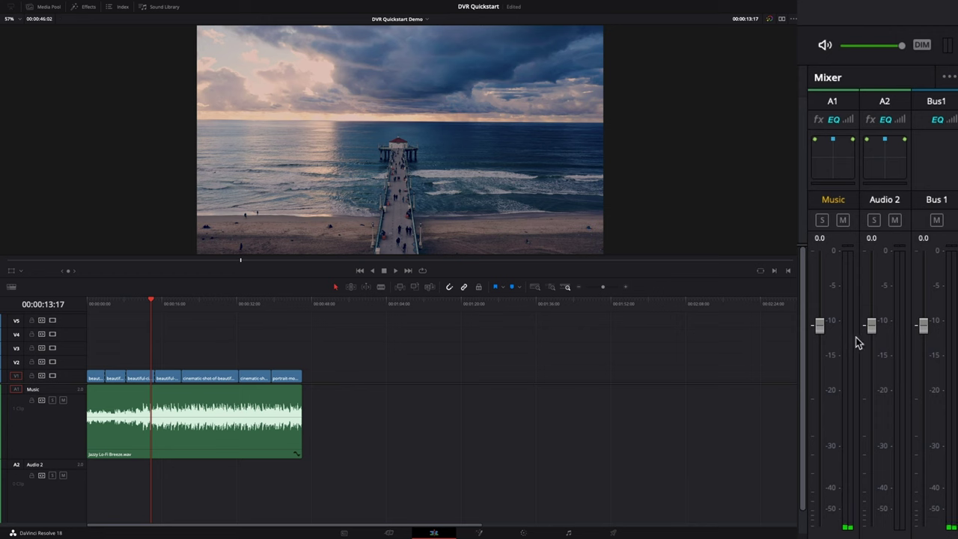
- Lower the music clip's volume slightly further and play the timeline from about 15 seconds to check its level
key("space")
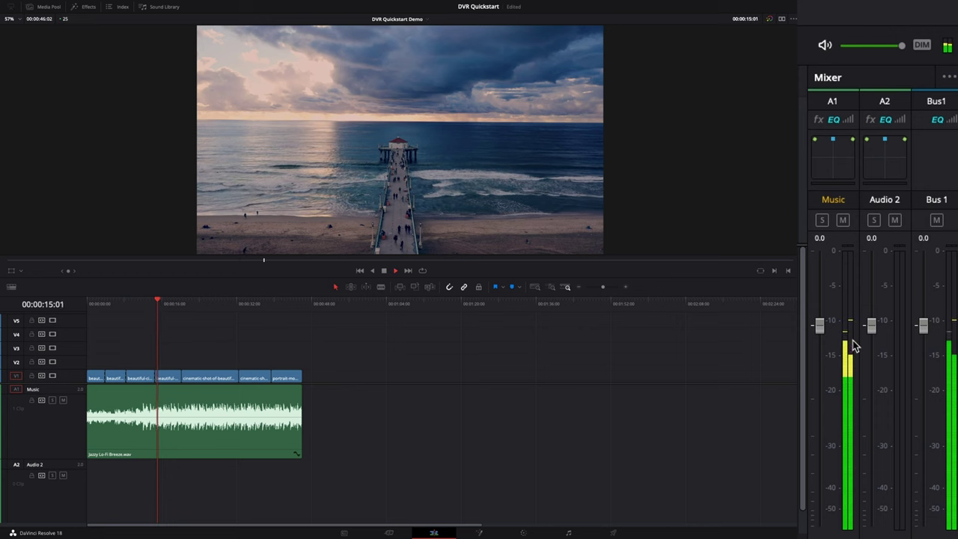
key("space")
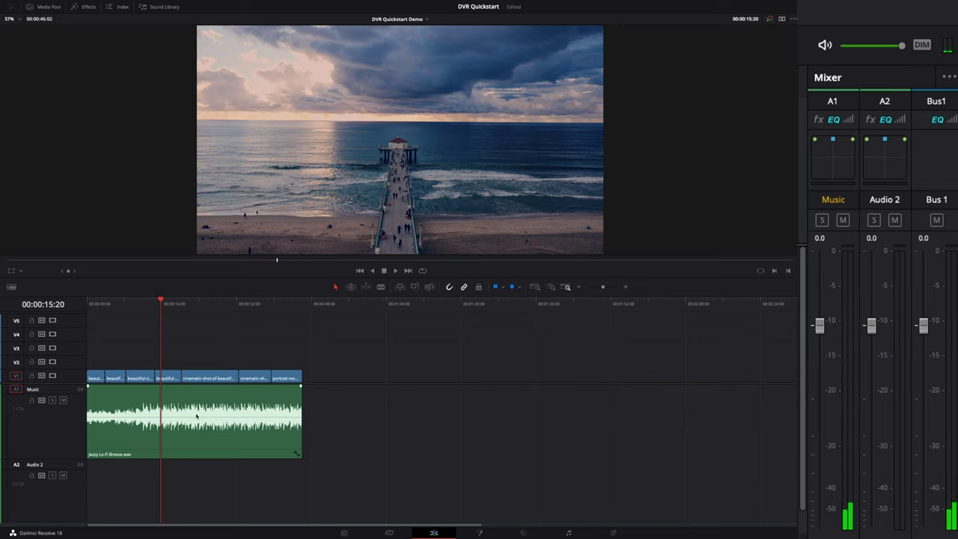
mouse_move(196, 416)
left_click_drag(196, 416, 196, 423)
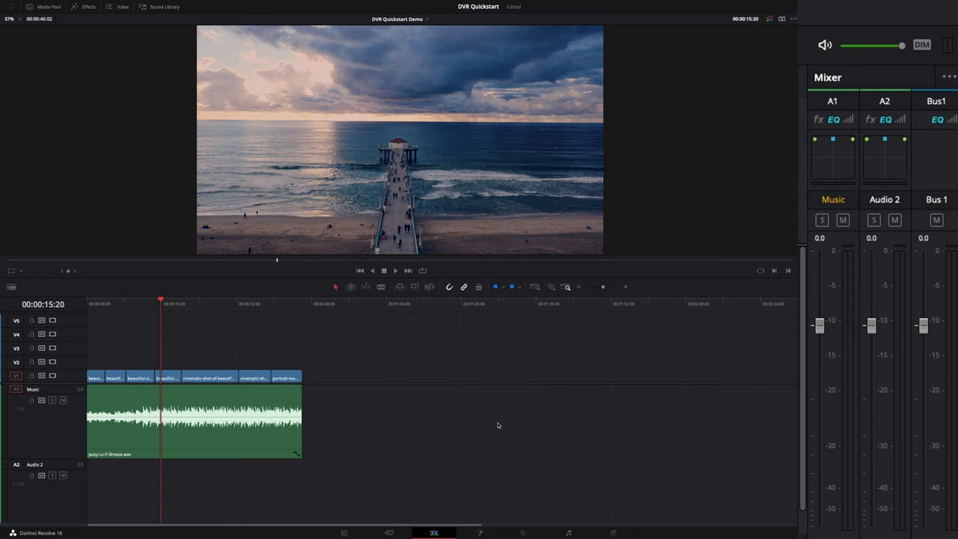
key("space")
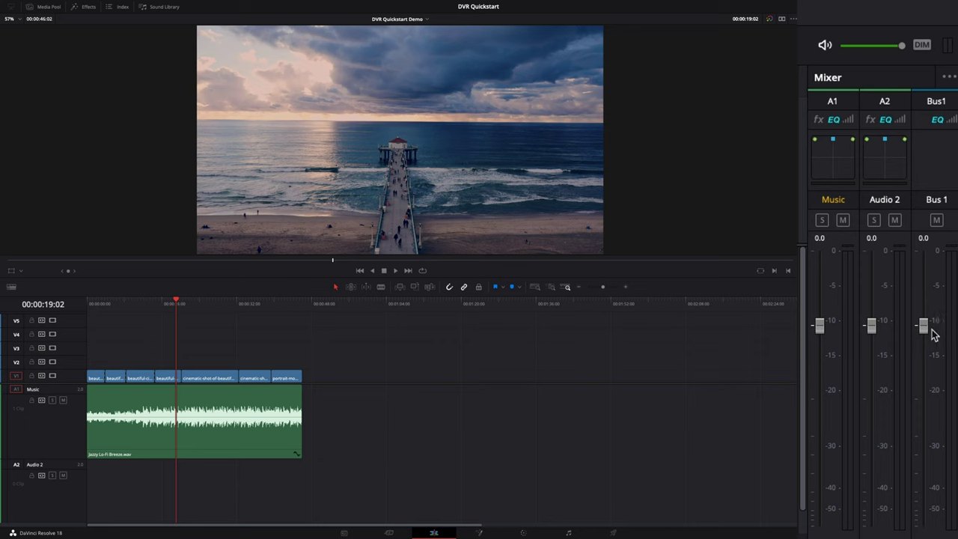
key("space")
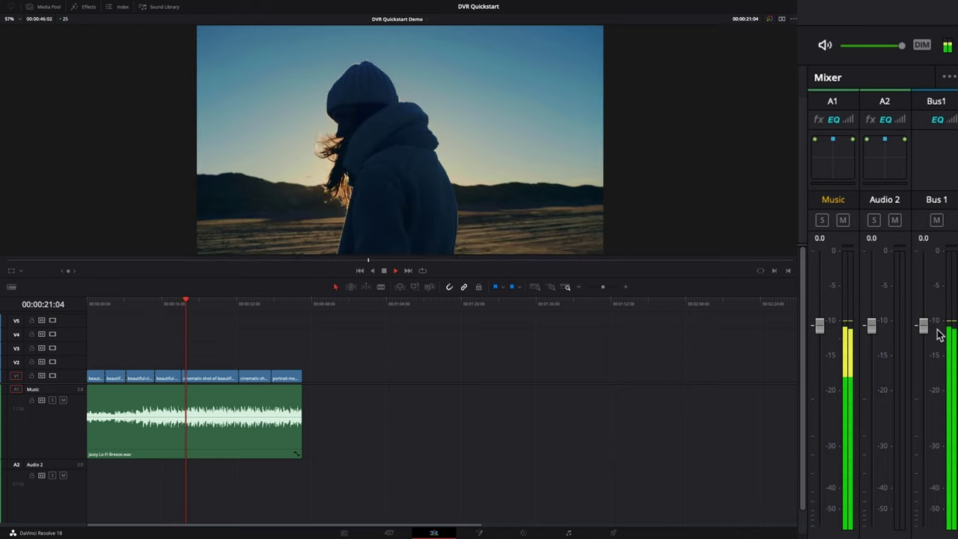
key("space")
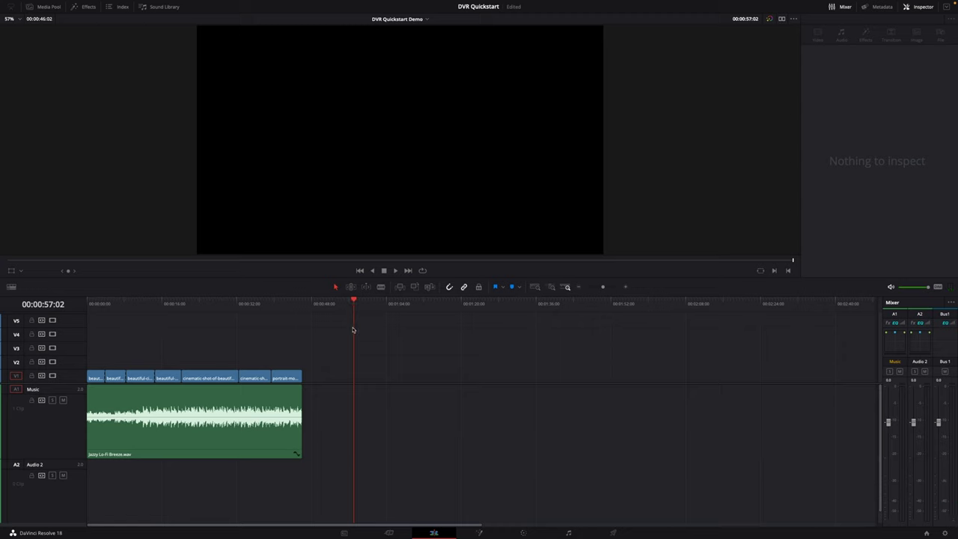
- Mark an out point at the end of the last clip and save the project
key("Up")
key("ctrl+s")
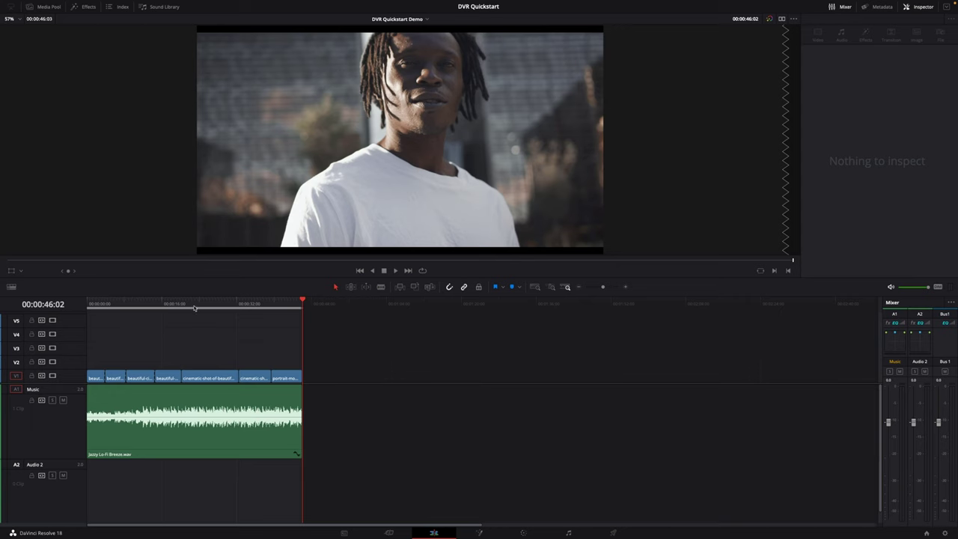
key("Home")
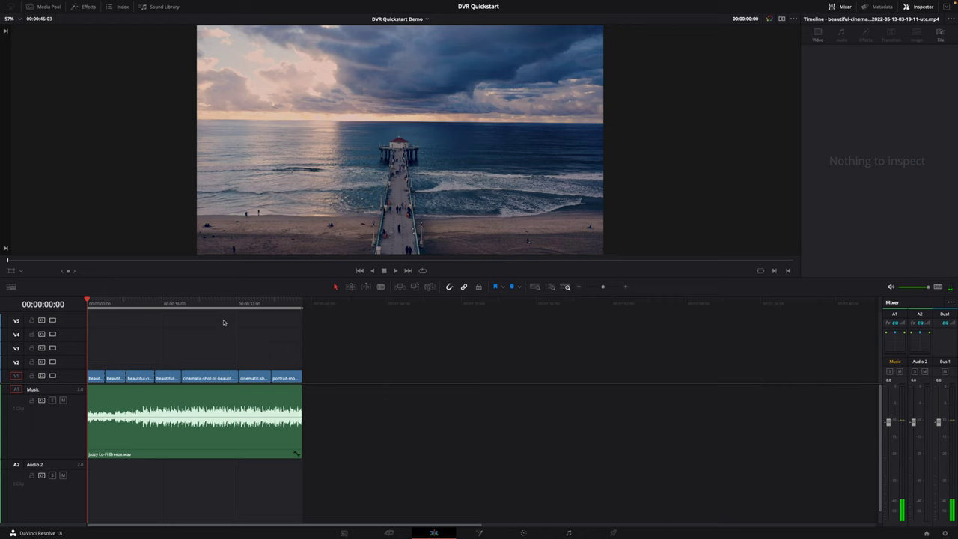
- Try an in point at 00:00:20:05 and restore the range's start to the beginning of the timeline
left_click(181, 303)
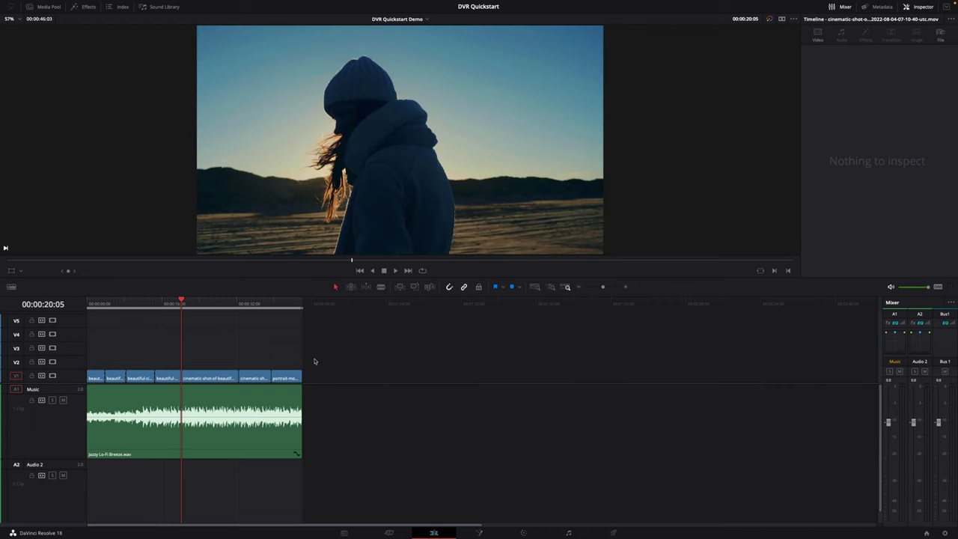
key("i")
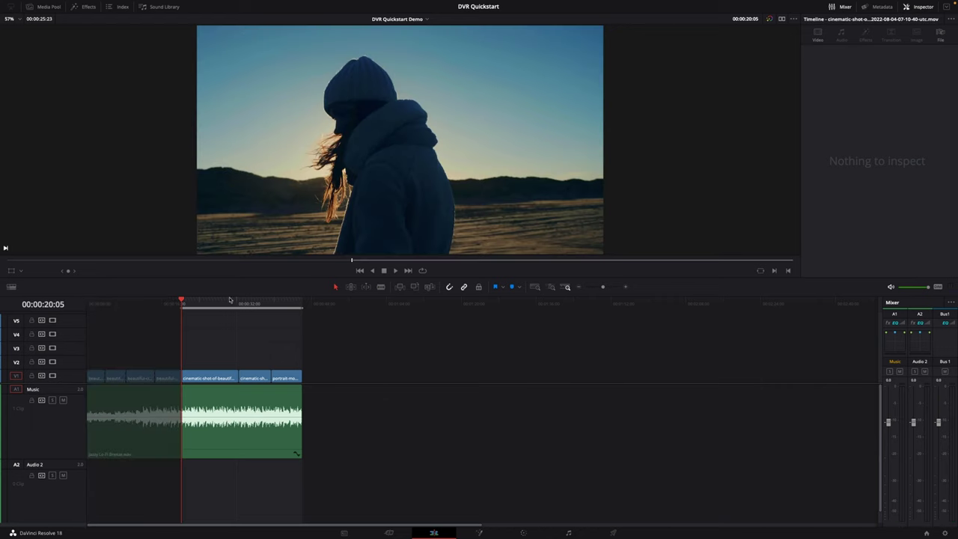
key("Home")
key("alt+i")
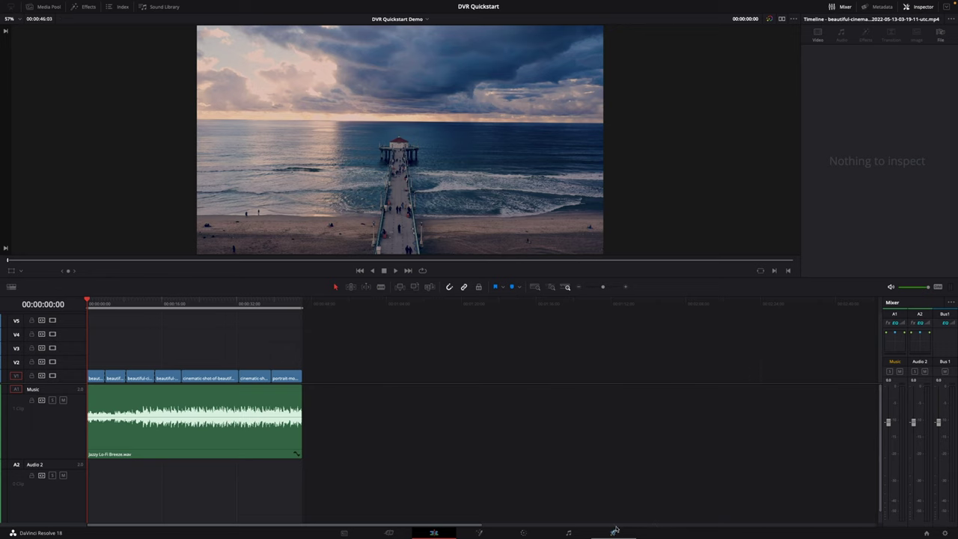
- Open the Deliver page and choose the H.264 Master export preset for the DVR Quickstart Demo timeline
left_click(613, 532)
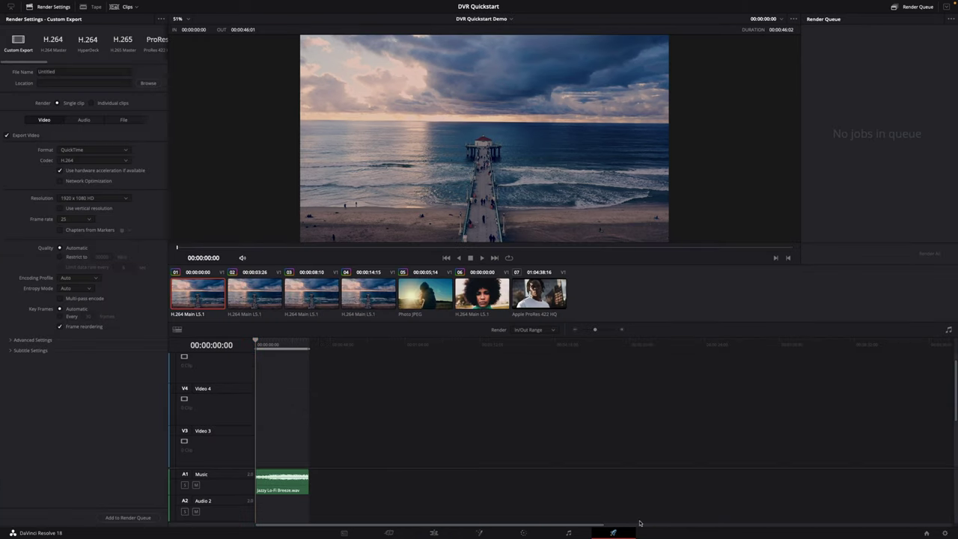
left_click(477, 21)
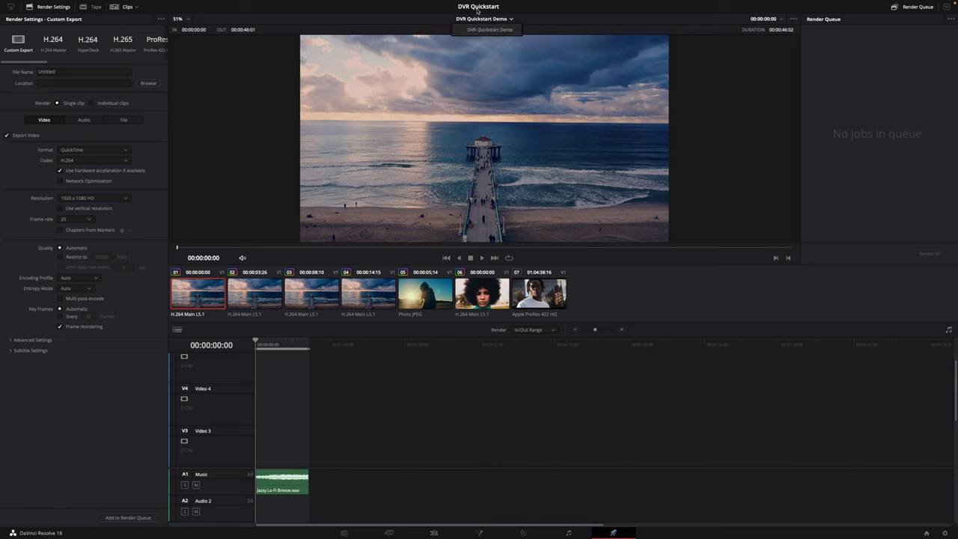
left_click(485, 383)
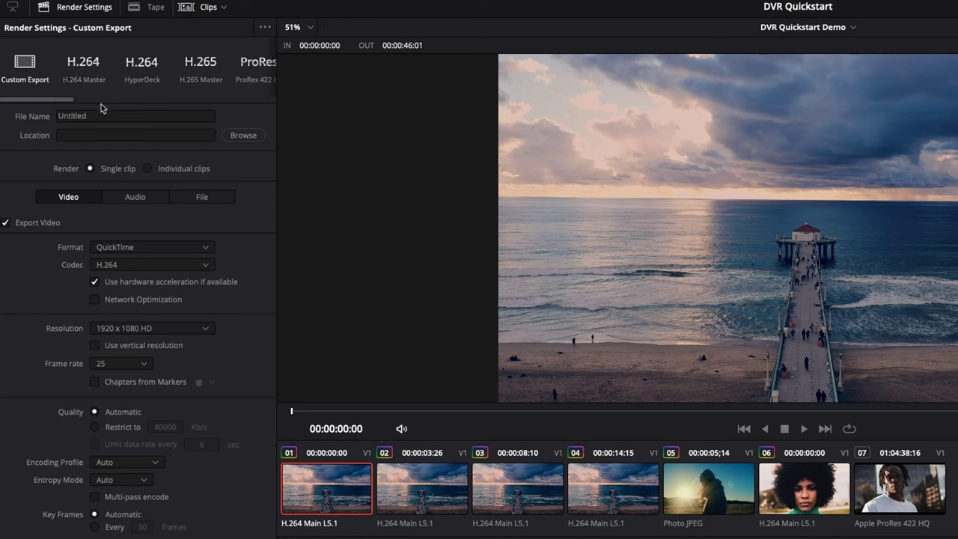
left_click(84, 66)
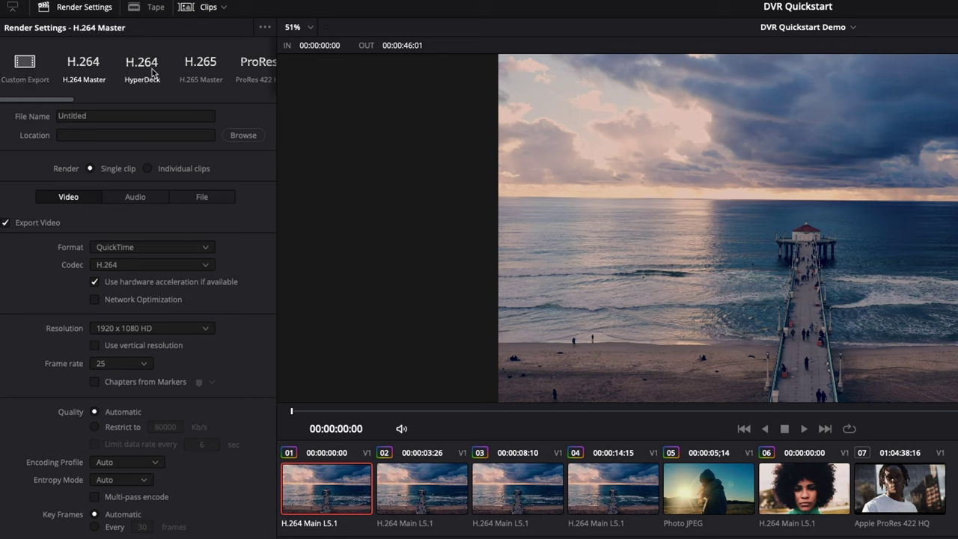
- Name the H.264 export Quickstart Demo, save it to the Desktop, and set its format to MP4
left_click(243, 135)
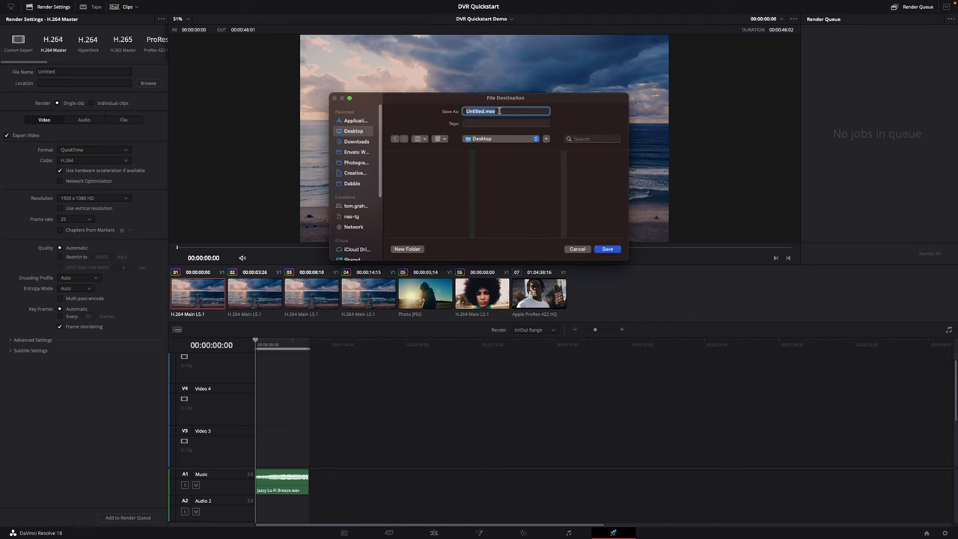
left_click(489, 111)
left_click_drag(483, 111, 446, 111)
type("Quickstart Demo")
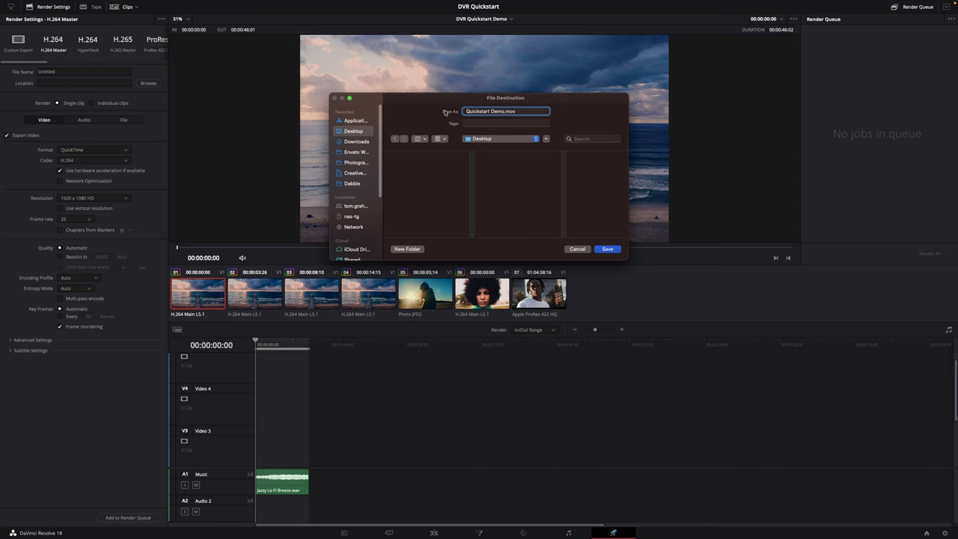
key("Return")
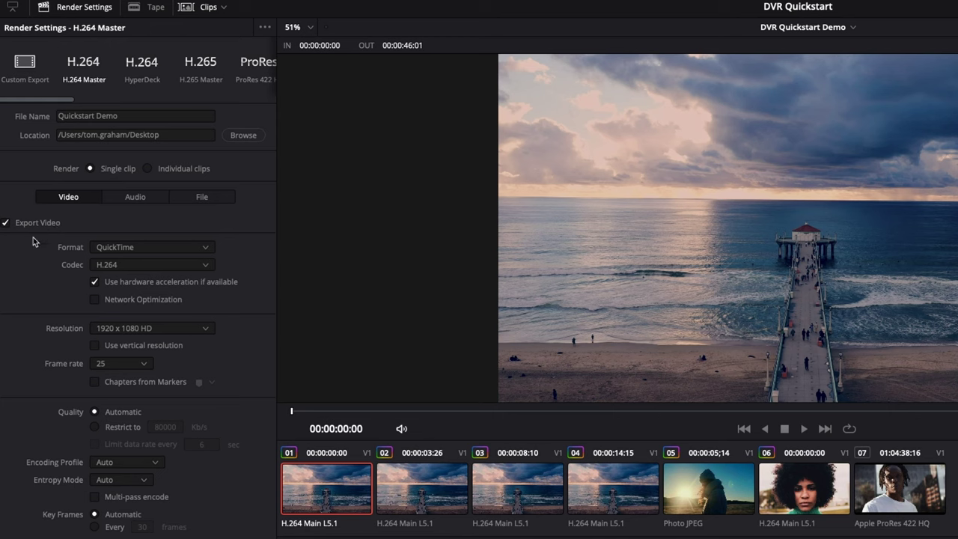
left_click(156, 252)
left_click(149, 346)
- Try 3840 x 2160 Ultra HD, restore the resolution to 1920 x 1080 HD, and add the H.264 export to the render queue
left_click(194, 328)
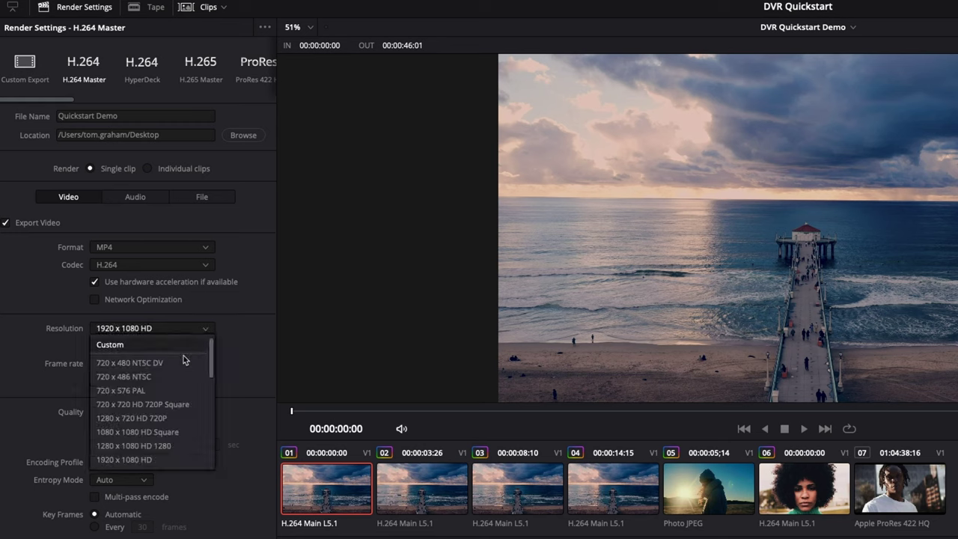
scroll(153, 449, "down", 2)
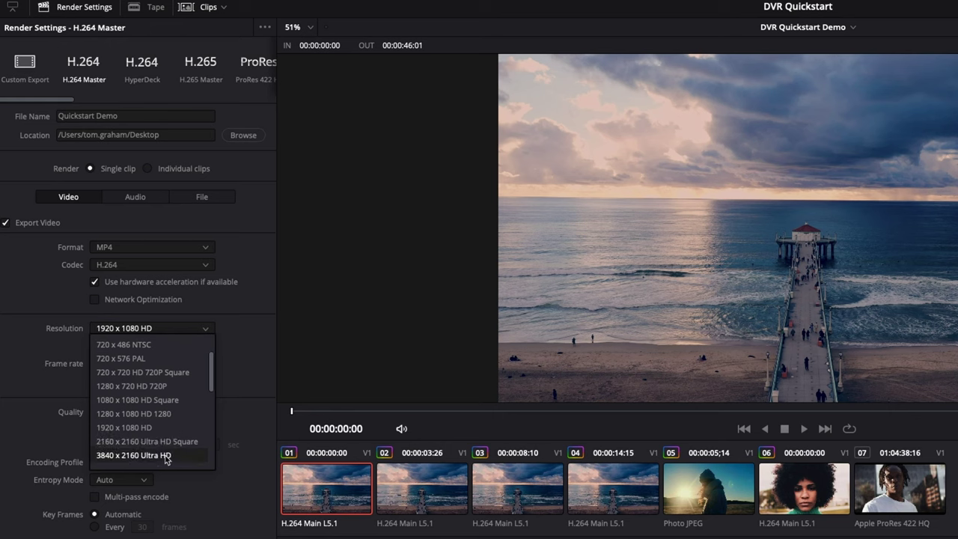
left_click(165, 456)
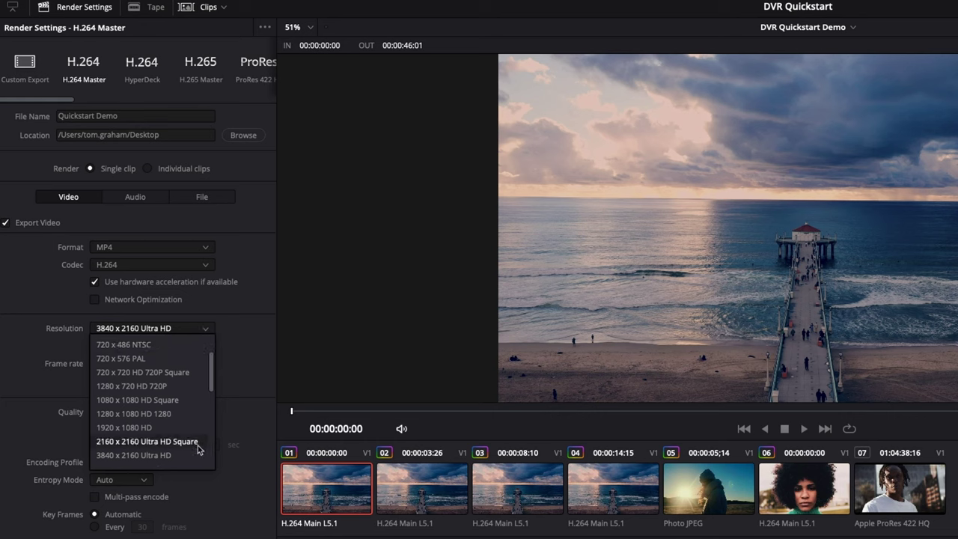
scroll(196, 442, "down", 1)
left_click(187, 414)
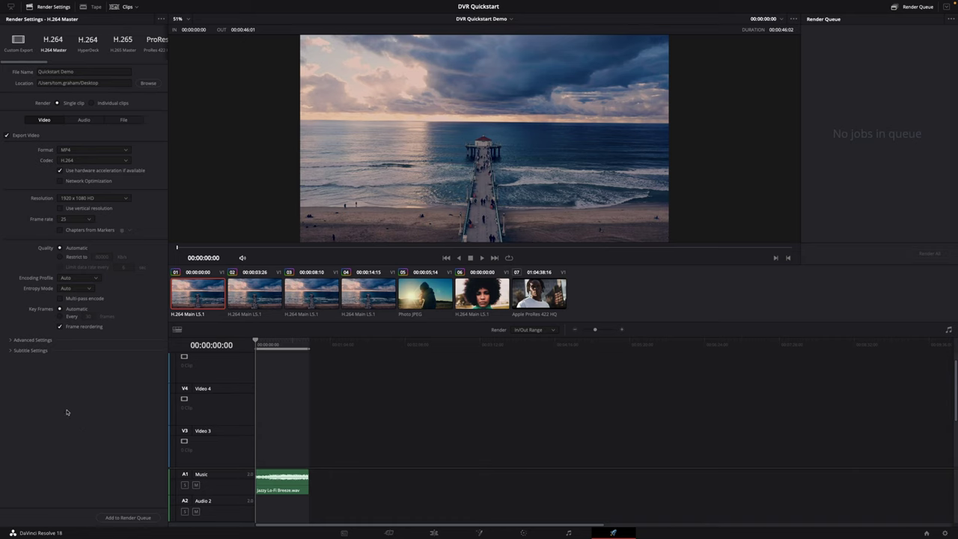
left_click(127, 517)
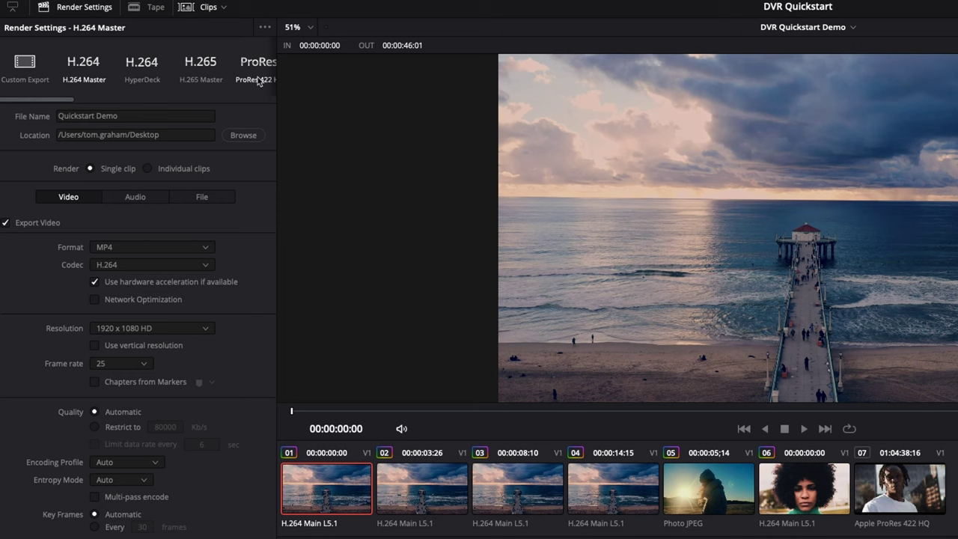
- Choose the ProRes 422 HQ export preset and save the file as Quickstart Demo on the Desktop
left_click(257, 75)
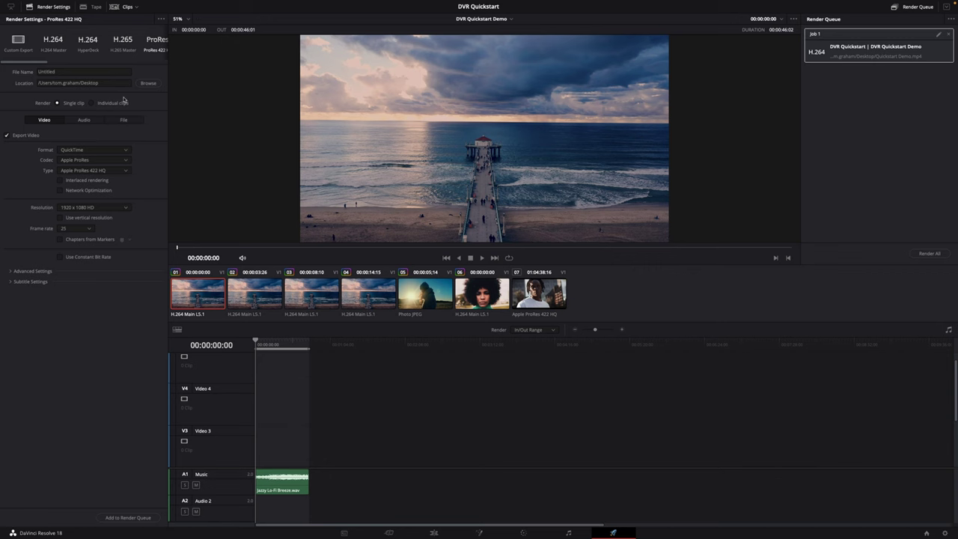
left_click(243, 134)
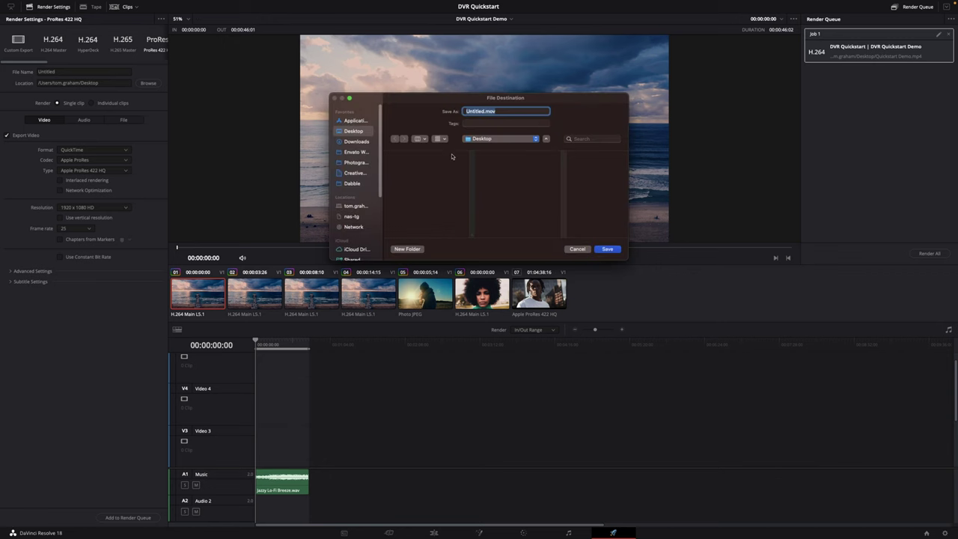
type("Quickstart Demo")
left_click(595, 250)
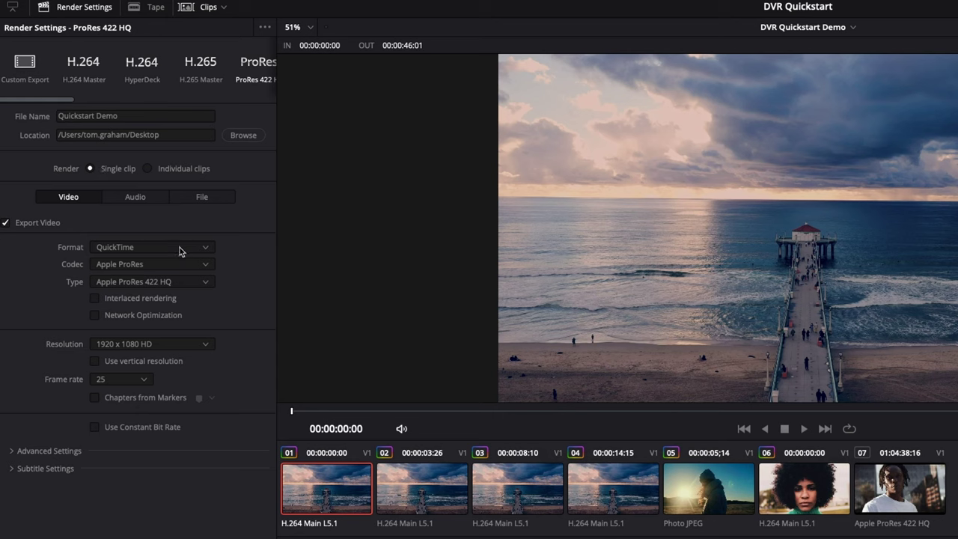
- Keep Apple ProRes 422 HQ as the codec type and add the ProRes export to the render queue
left_click(185, 285)
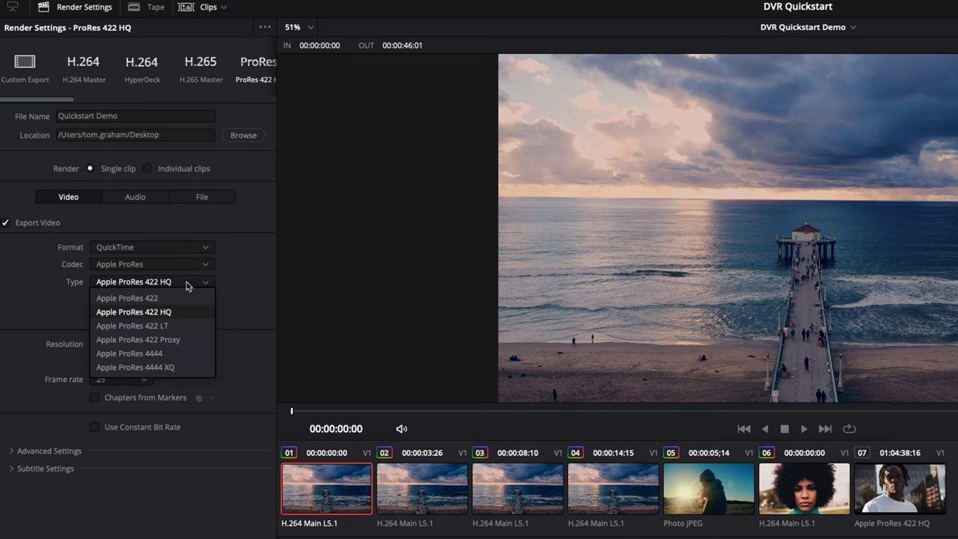
left_click(190, 312)
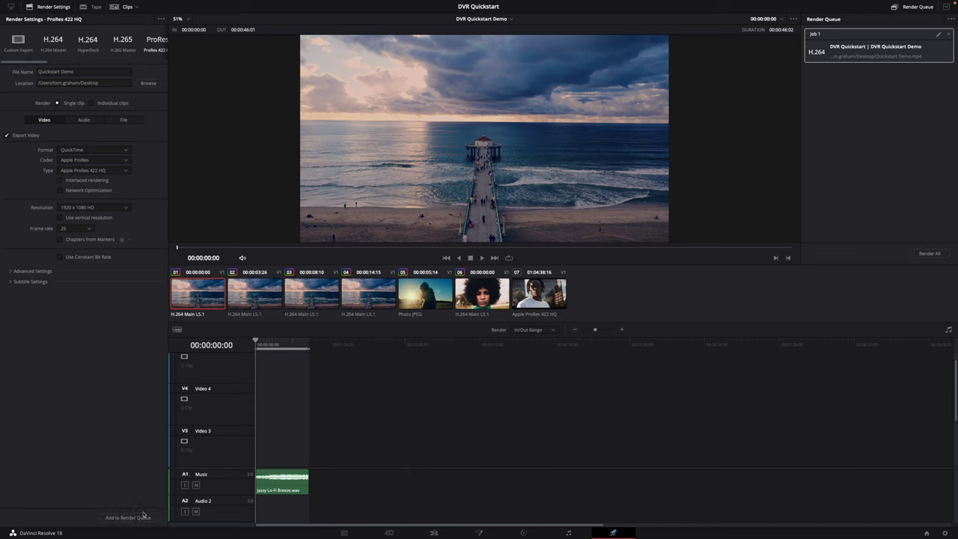
left_click(114, 516)
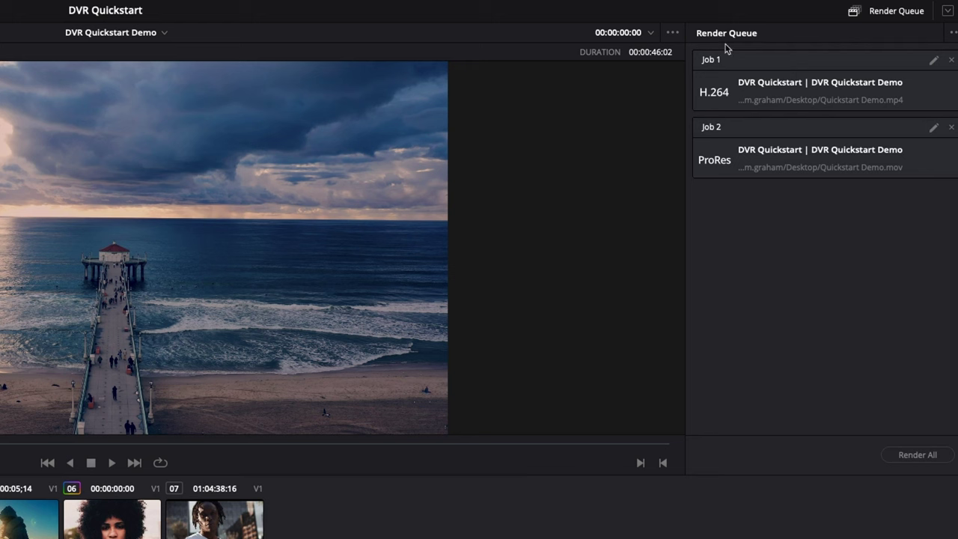
- Clear the job selection in the render queue and render both the H.264 and ProRes jobs
left_click(772, 63)
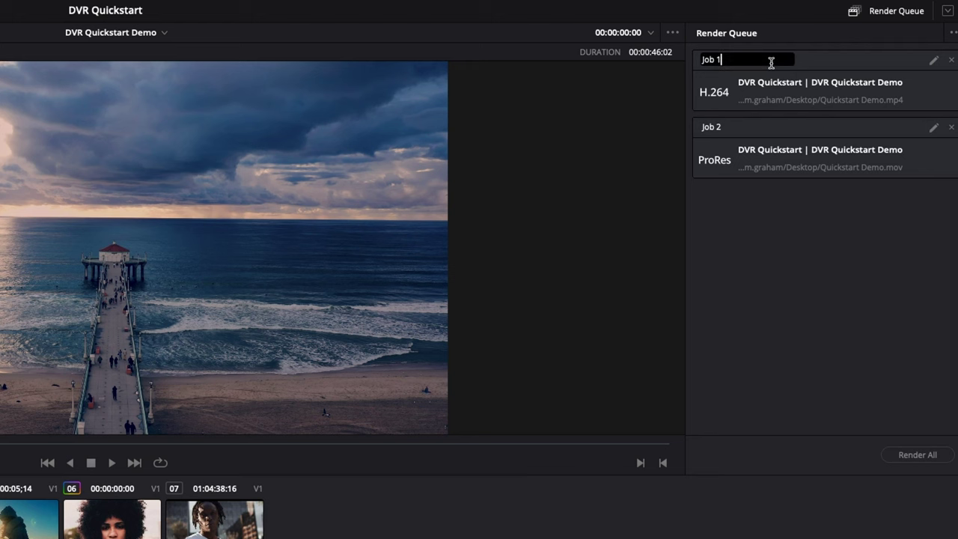
left_click(829, 172)
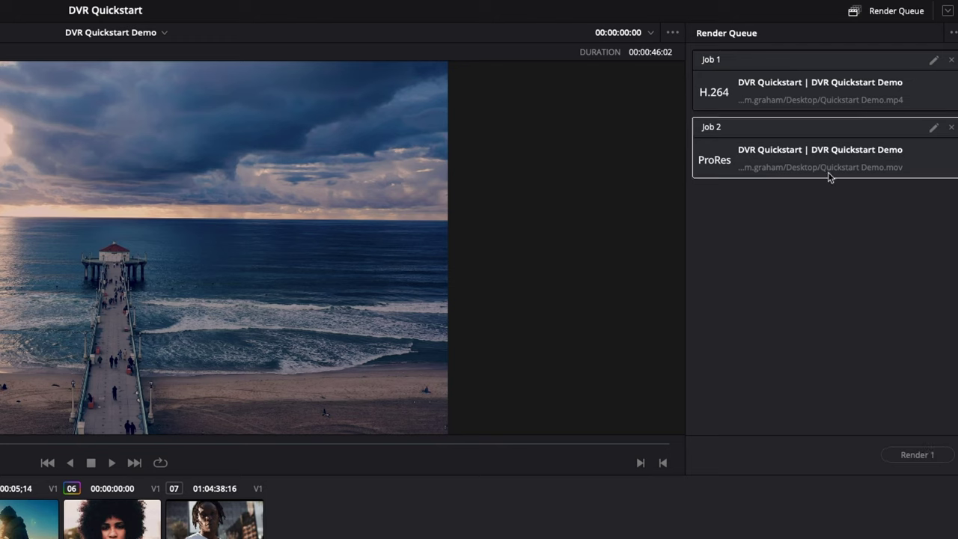
left_click(733, 280)
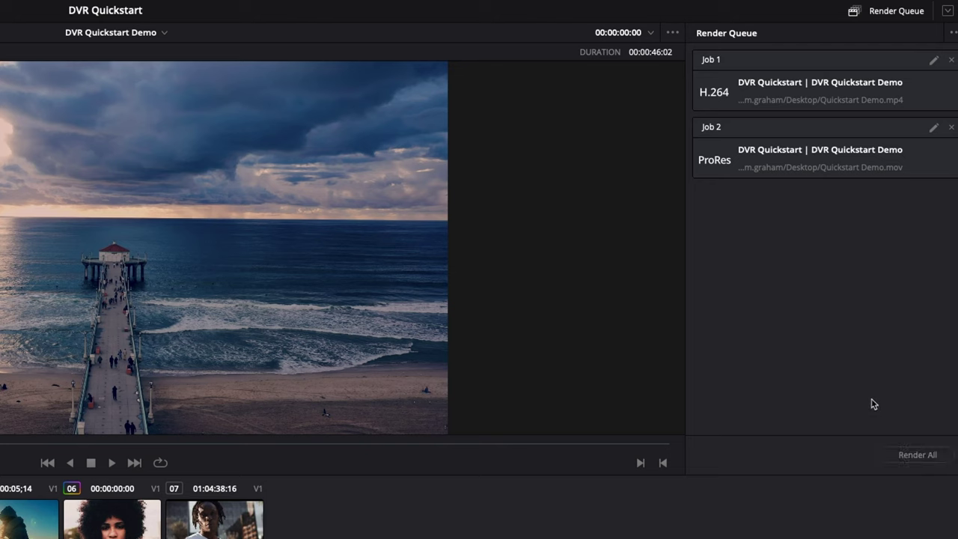
left_click(892, 454)
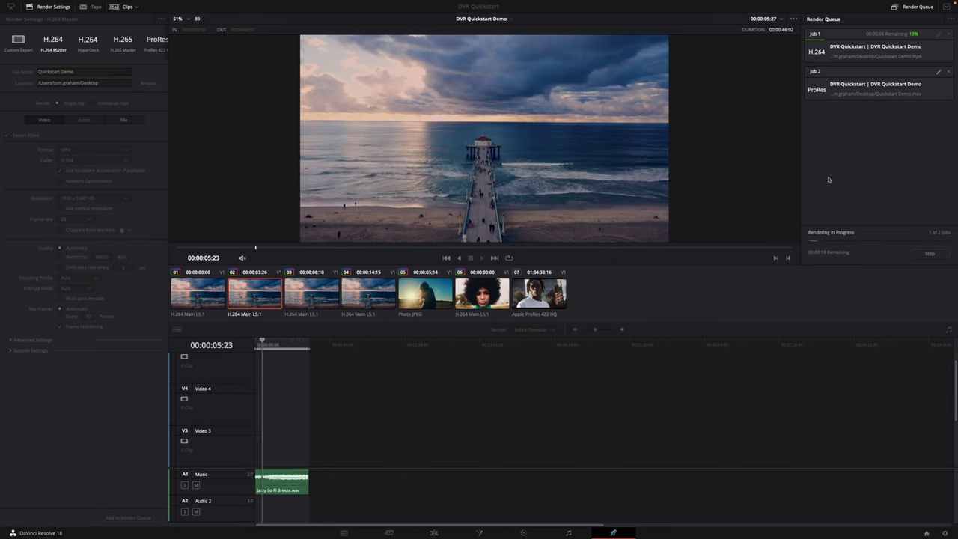